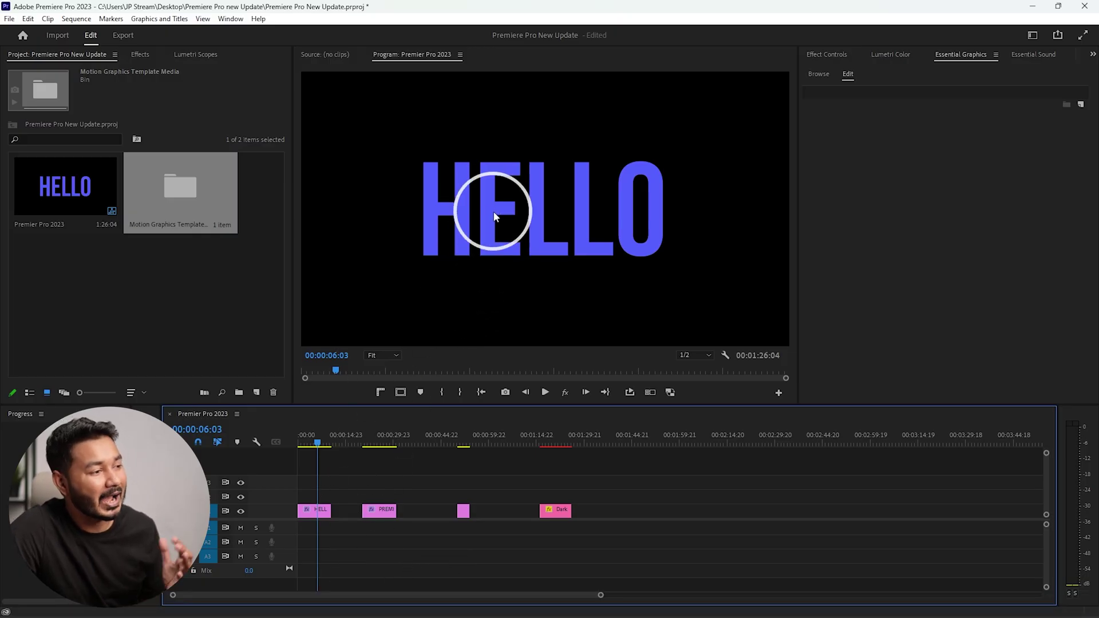
# Select the HELLO title text and show the Essential Graphics panel.
pyautogui.click(323, 516)
pyautogui.click(544, 177)
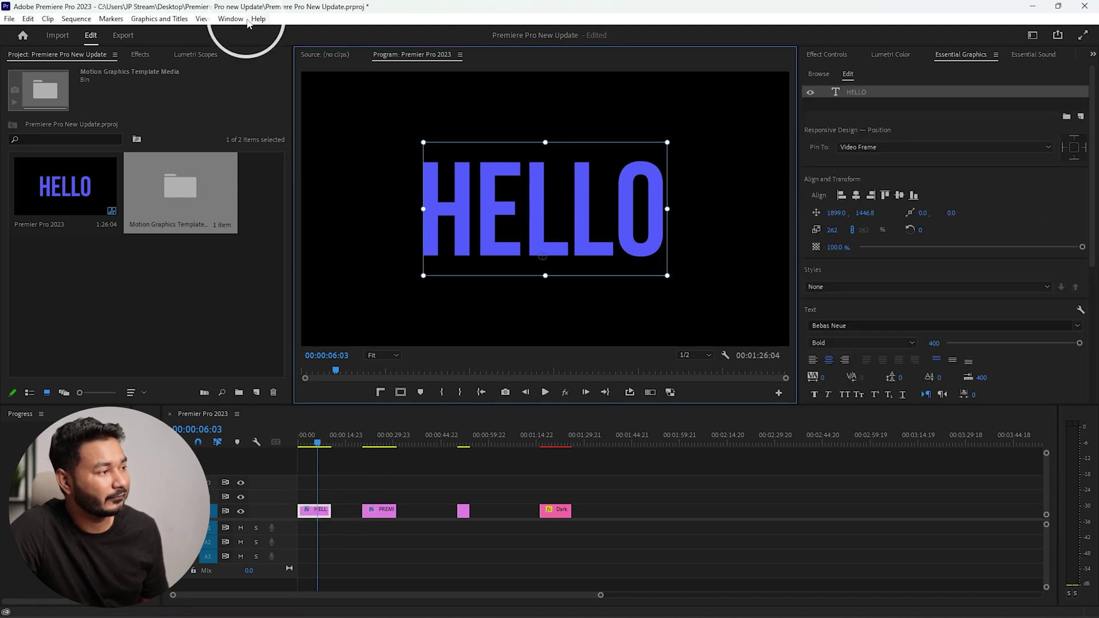
pyautogui.click(229, 19)
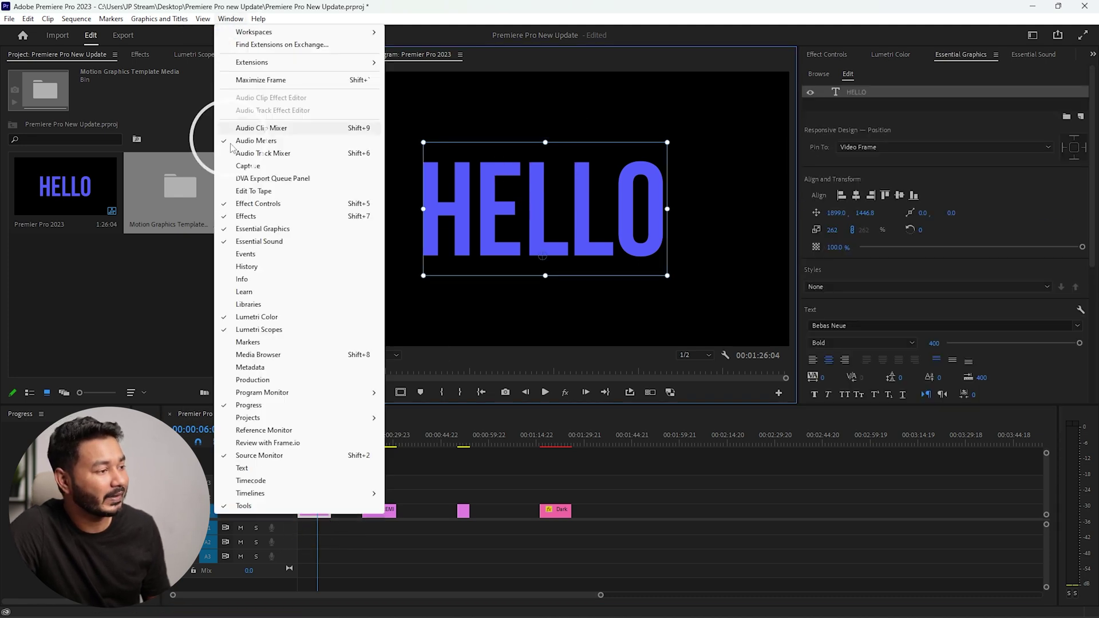
pyautogui.click(267, 232)
pyautogui.scroll(-2, 977, 181)
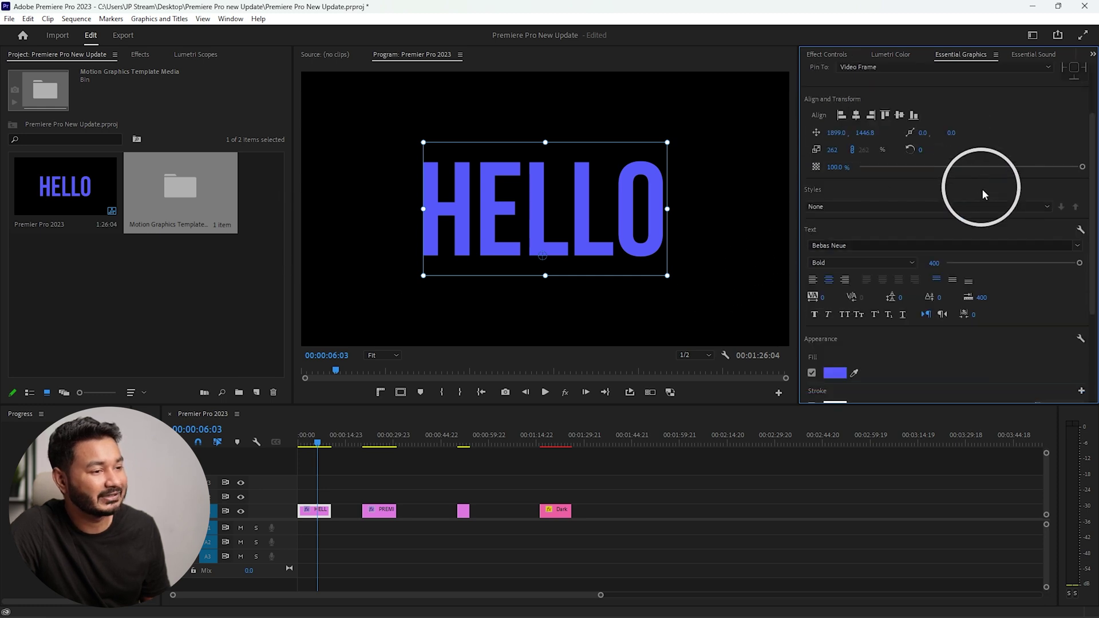
pyautogui.scroll(-1, 982, 187)
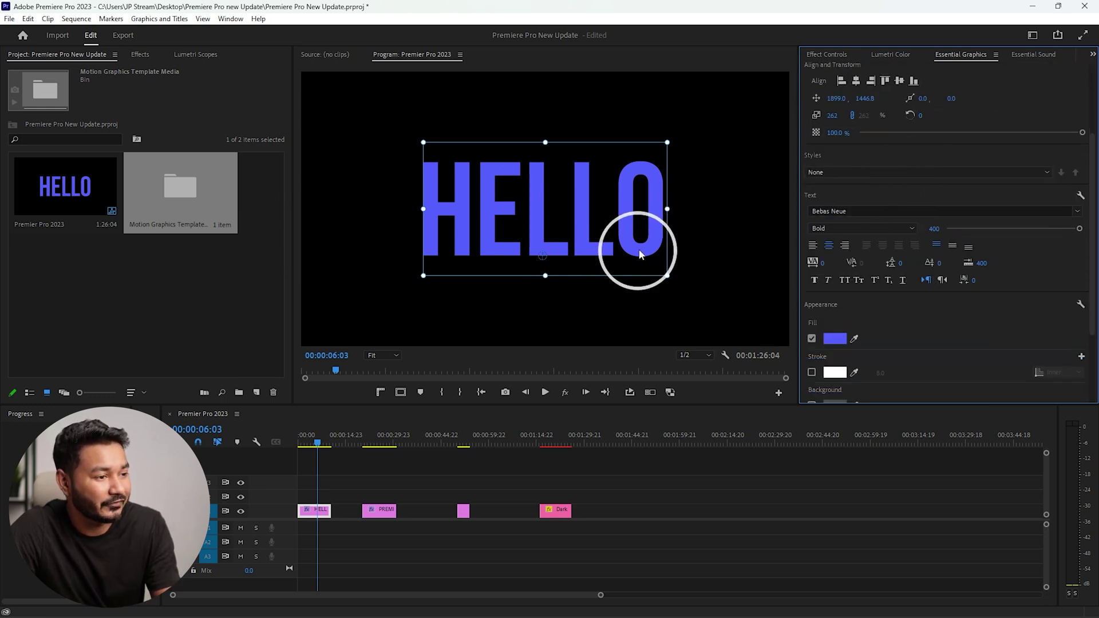
pyautogui.scroll(-2, 1019, 331)
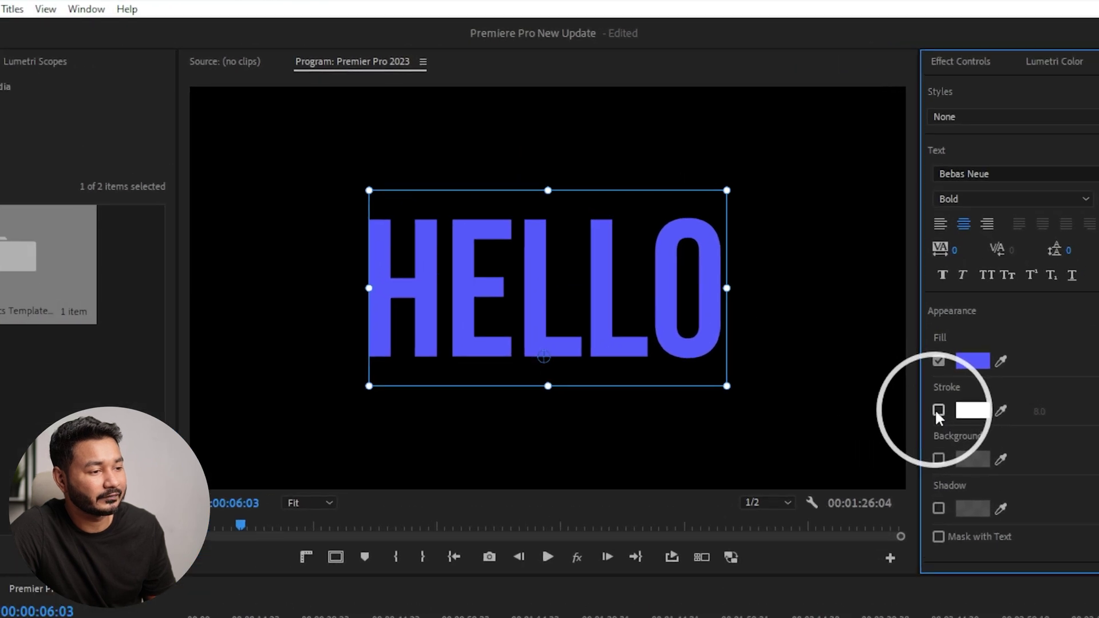
# Enable a white stroke on HELLO and bring its width down to 8.0.
pyautogui.click(813, 293)
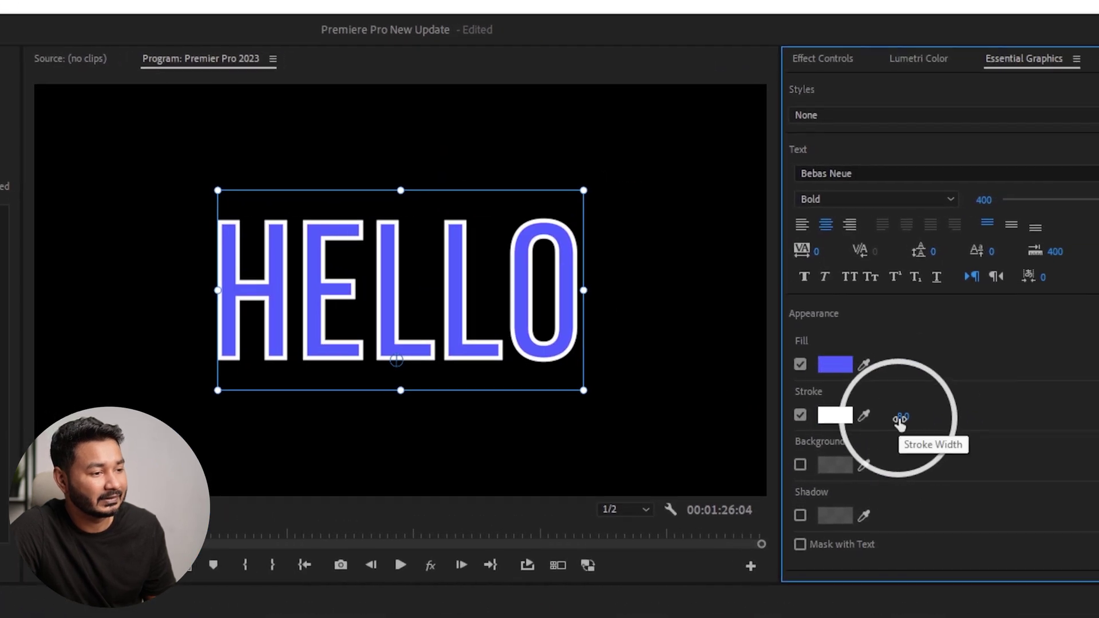
pyautogui.click(900, 419)
pyautogui.write('33')
pyautogui.press('Return')
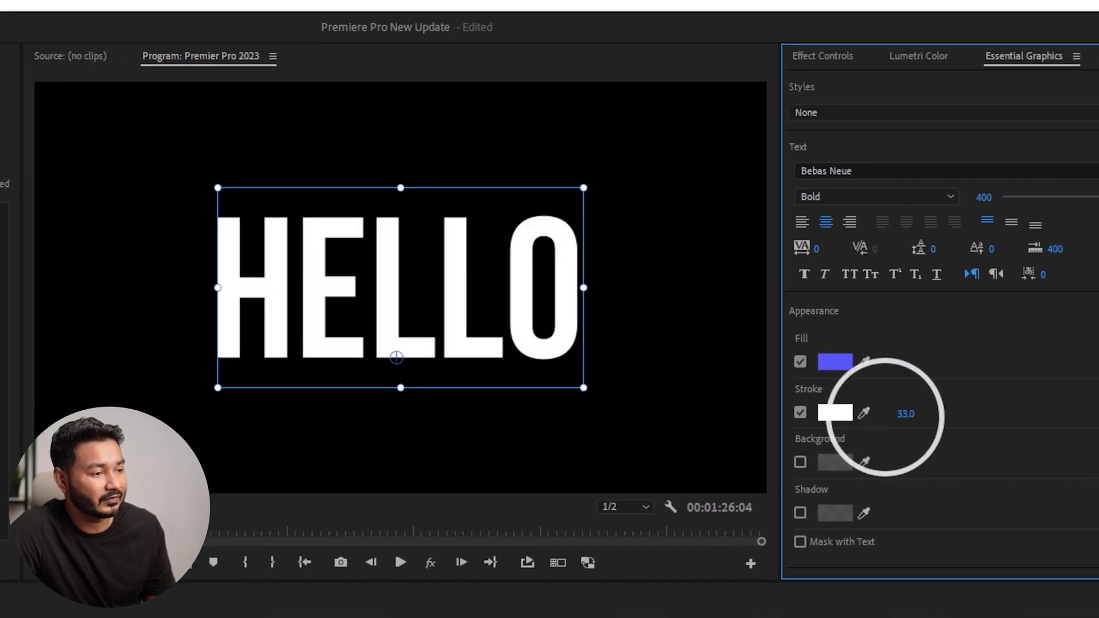
pyautogui.moveTo(886, 418)
pyautogui.mouseDown()
pyautogui.moveTo(871, 417)
pyautogui.moveTo(924, 413)
pyautogui.mouseUp()
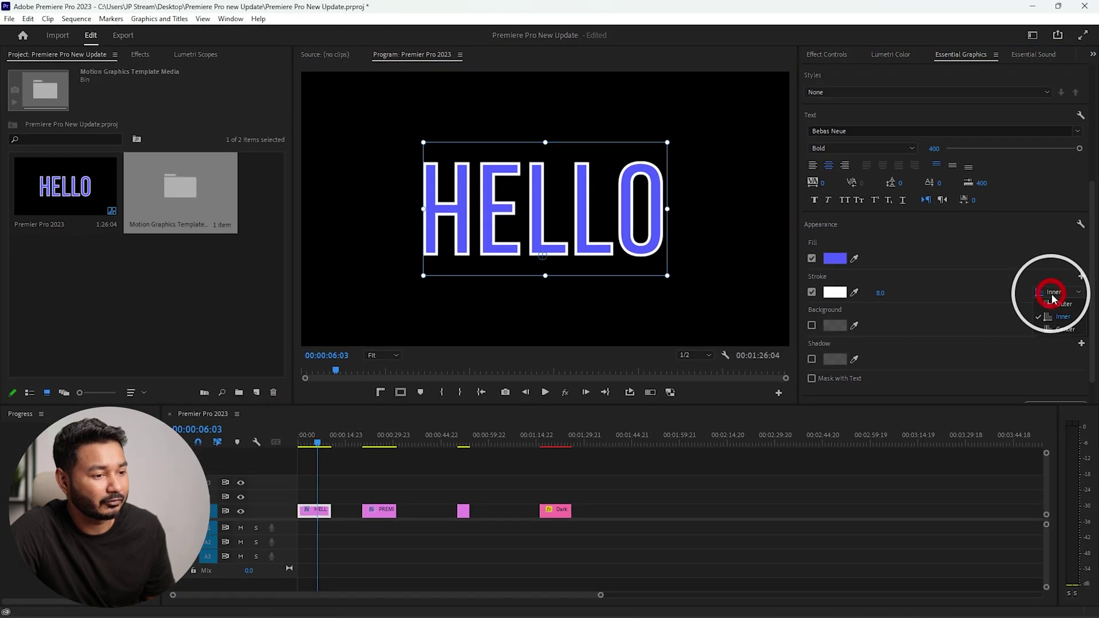
# Try Outer and Inner stroke positions, settle on Center, and widen the white stroke to 15.0.
pyautogui.click(1052, 293)
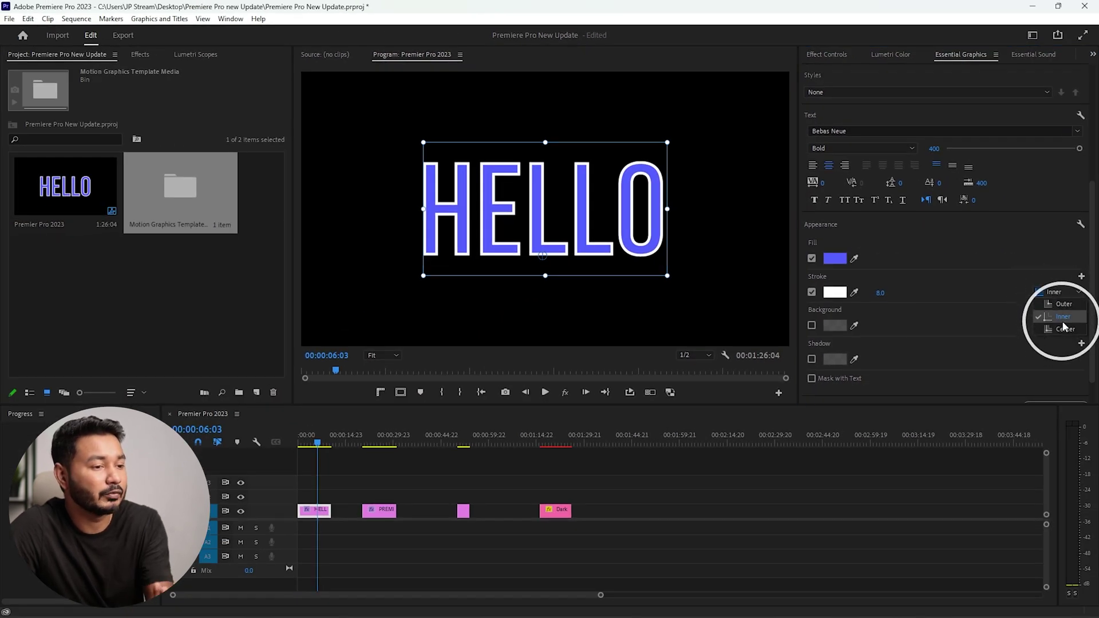
pyautogui.click(1062, 318)
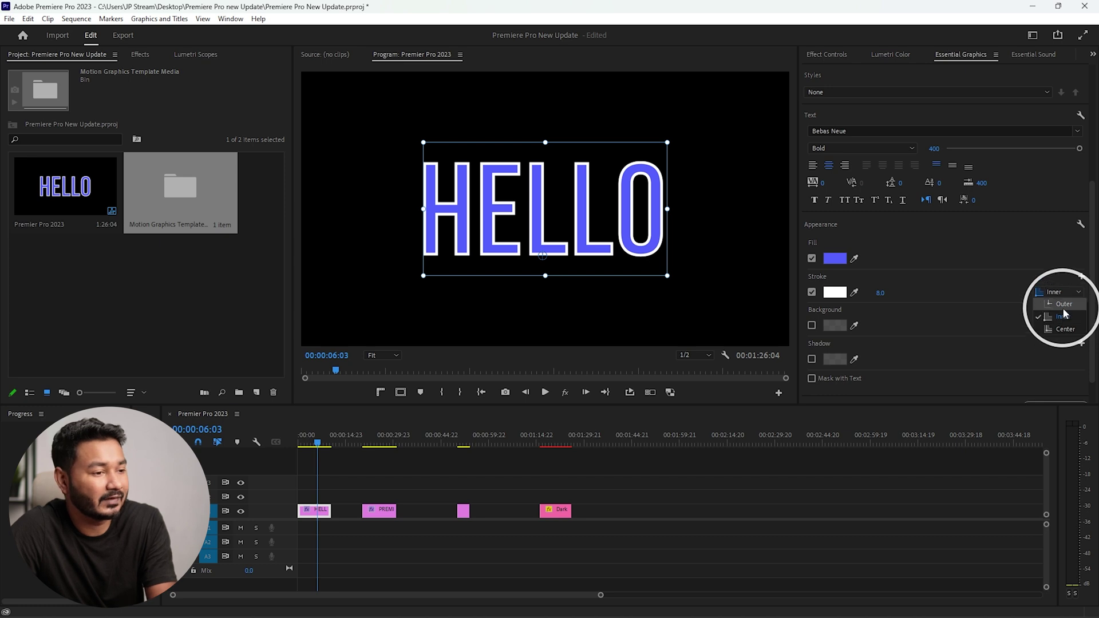
pyautogui.click(1063, 308)
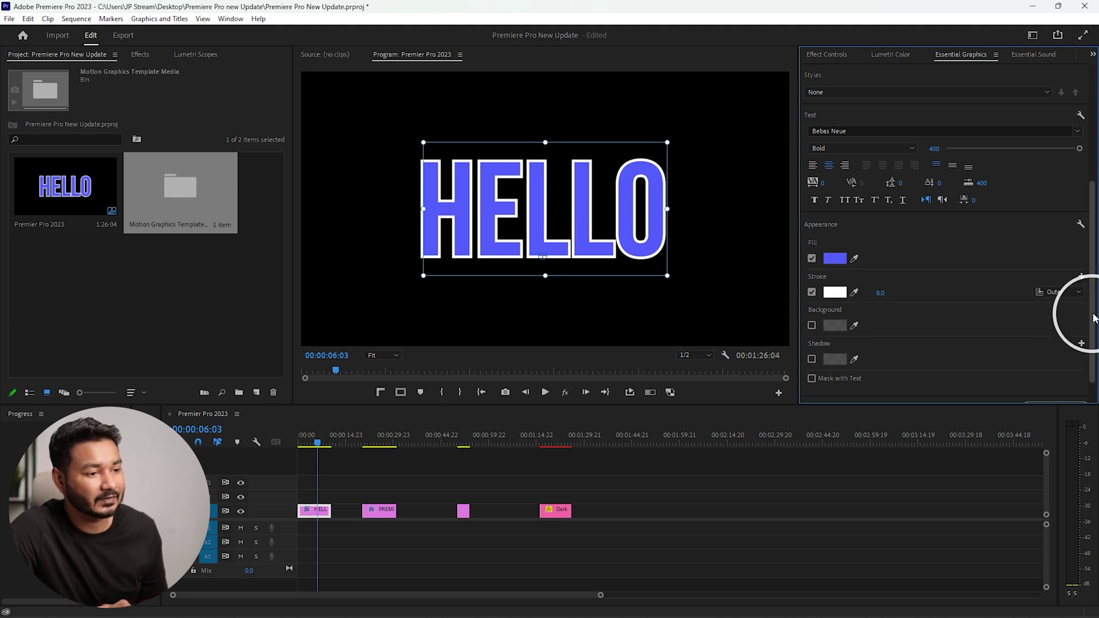
pyautogui.click(1059, 292)
pyautogui.click(1068, 317)
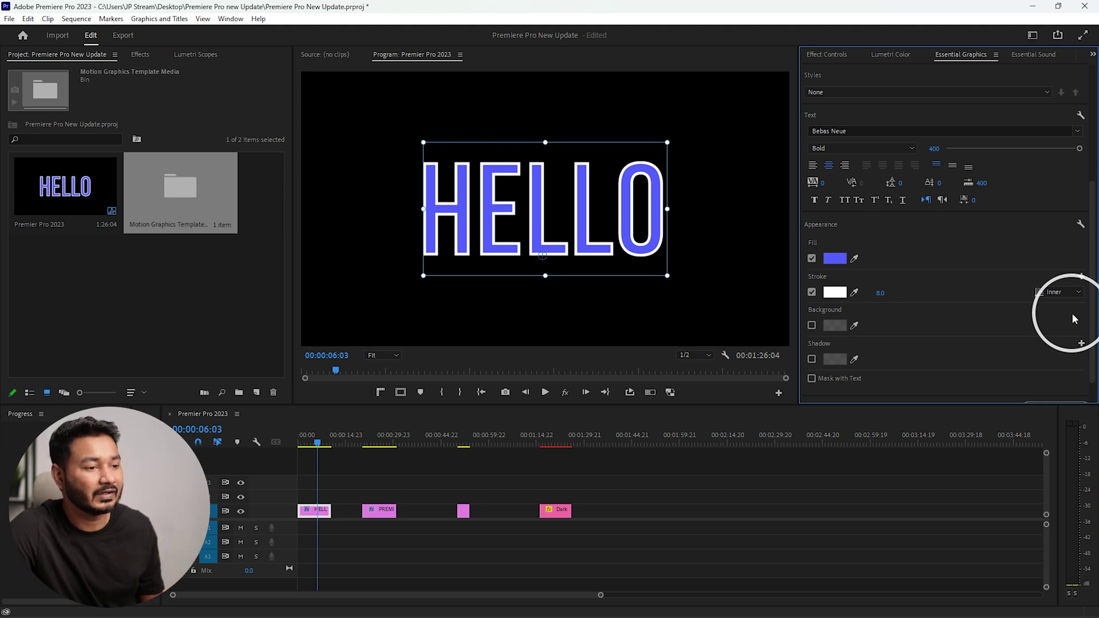
pyautogui.click(1059, 292)
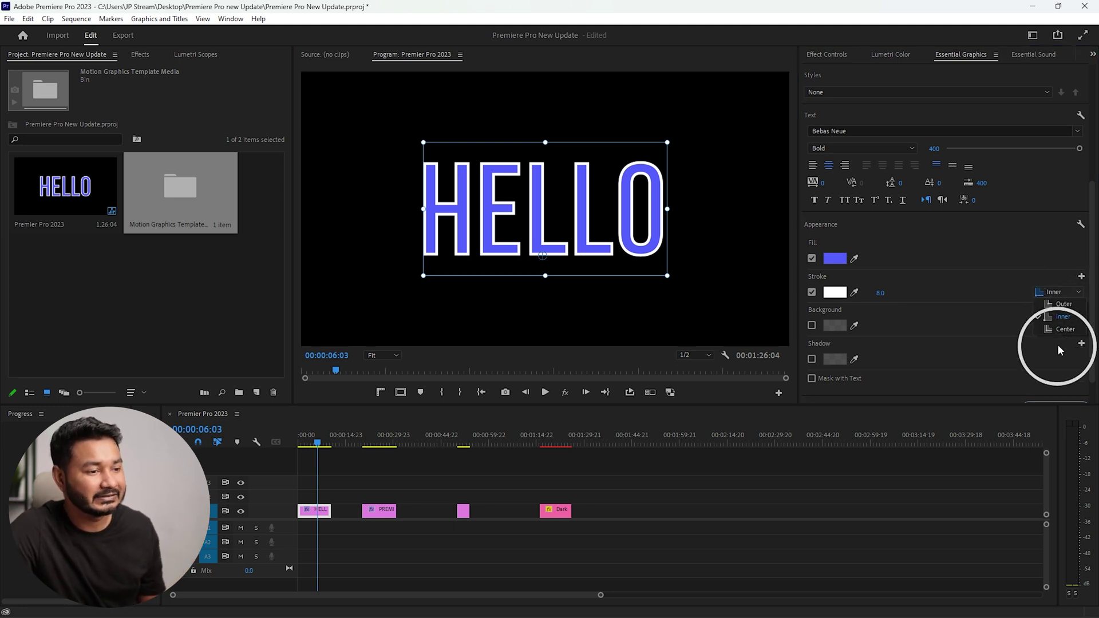
pyautogui.click(1079, 329)
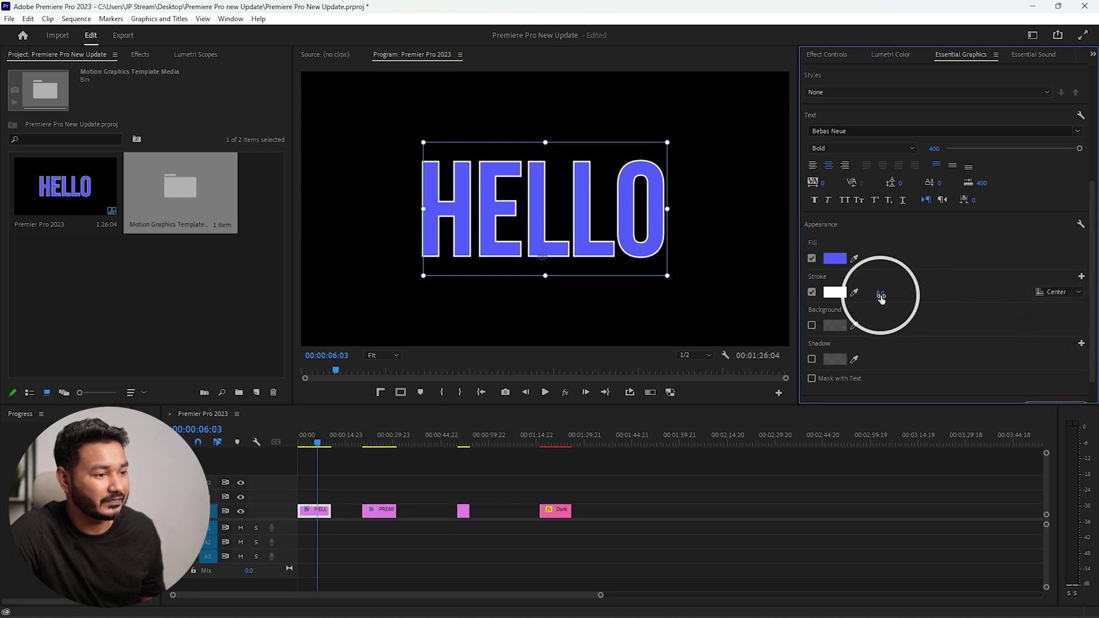
pyautogui.moveTo(880, 293)
pyautogui.mouseDown()
pyautogui.moveTo(897, 292)
pyautogui.moveTo(885, 295)
pyautogui.mouseUp()
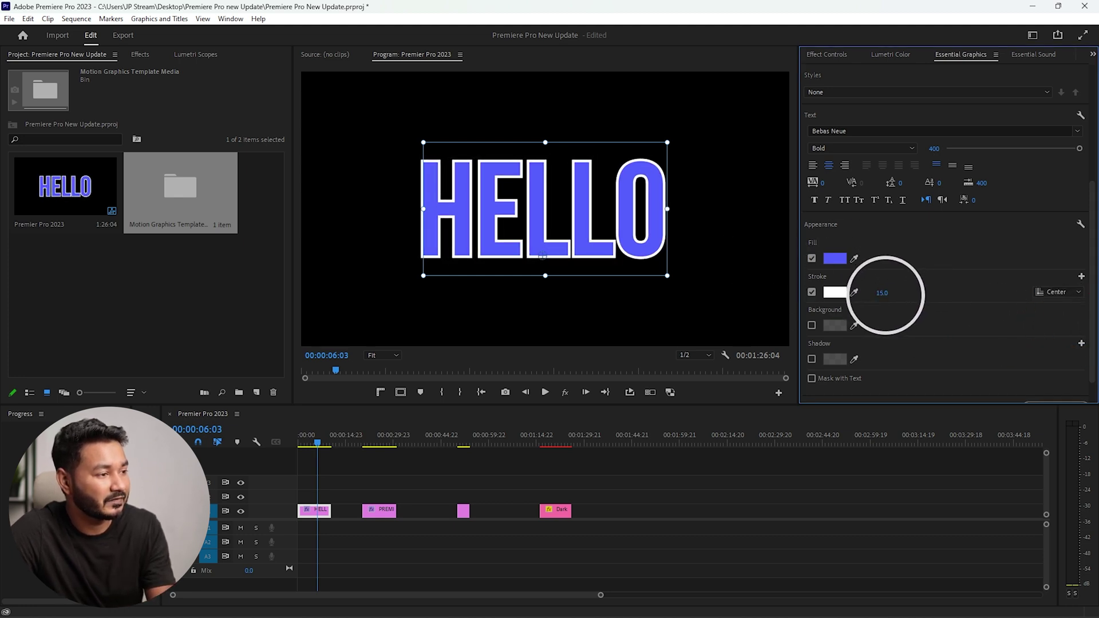
# Add a second HELLO stroke in teal 1793A5, positioned Inner, with width 13.0.
pyautogui.click(1081, 276)
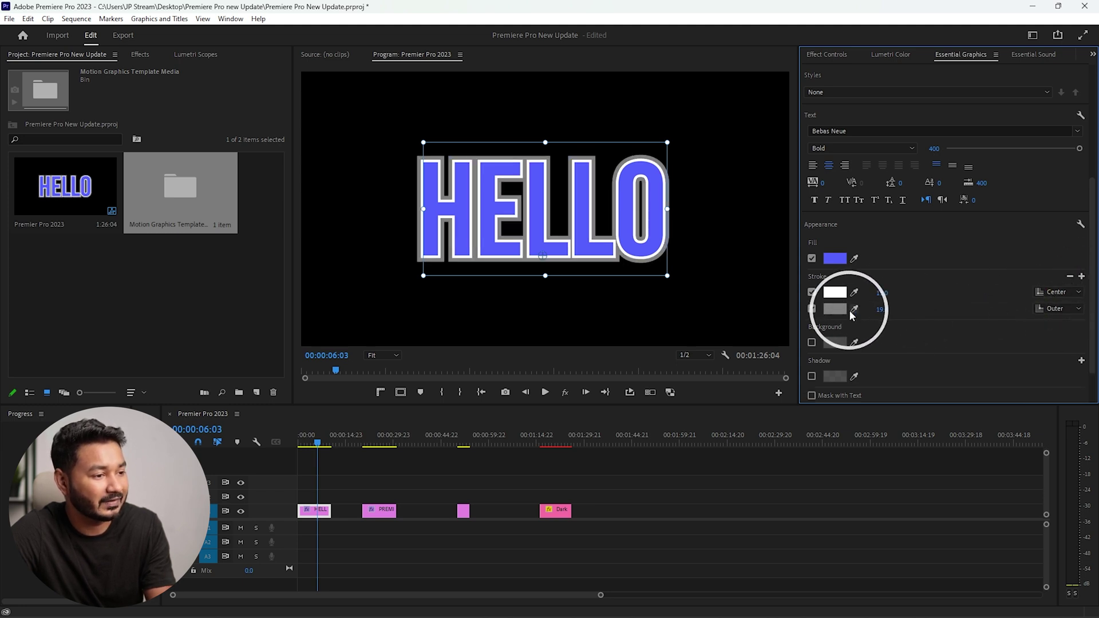
pyautogui.click(834, 309)
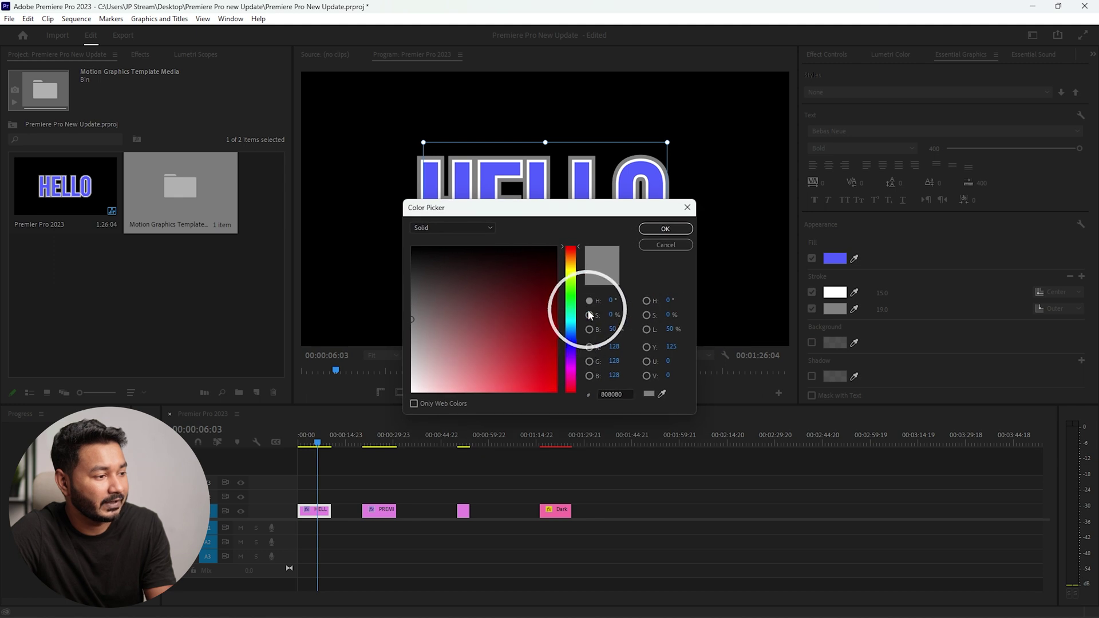
pyautogui.click(571, 322)
pyautogui.click(537, 340)
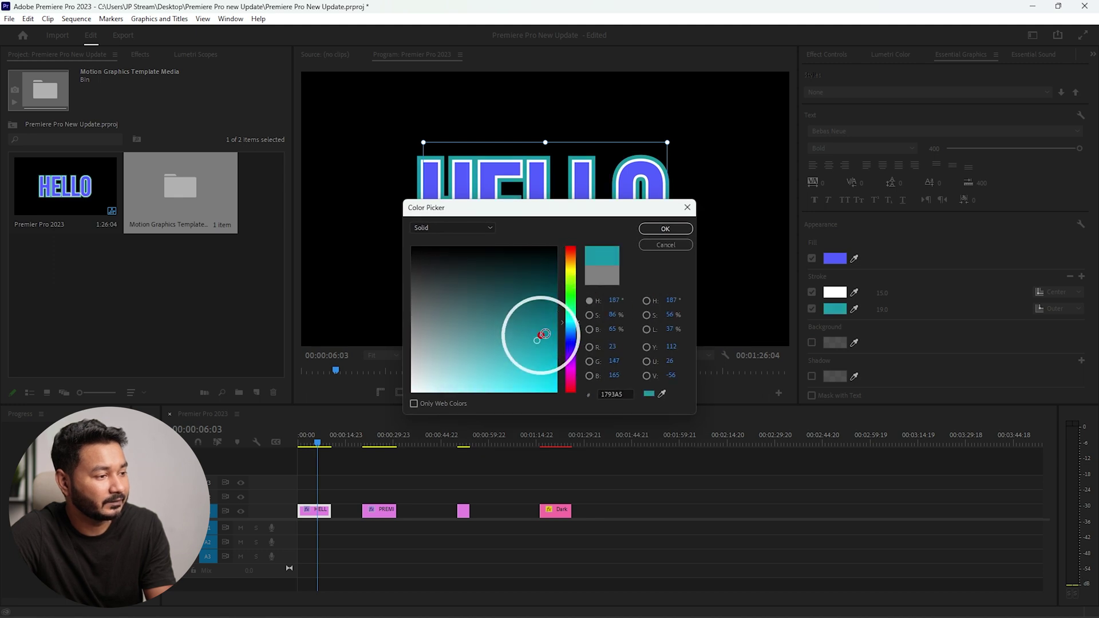
pyautogui.click(665, 229)
pyautogui.click(1059, 309)
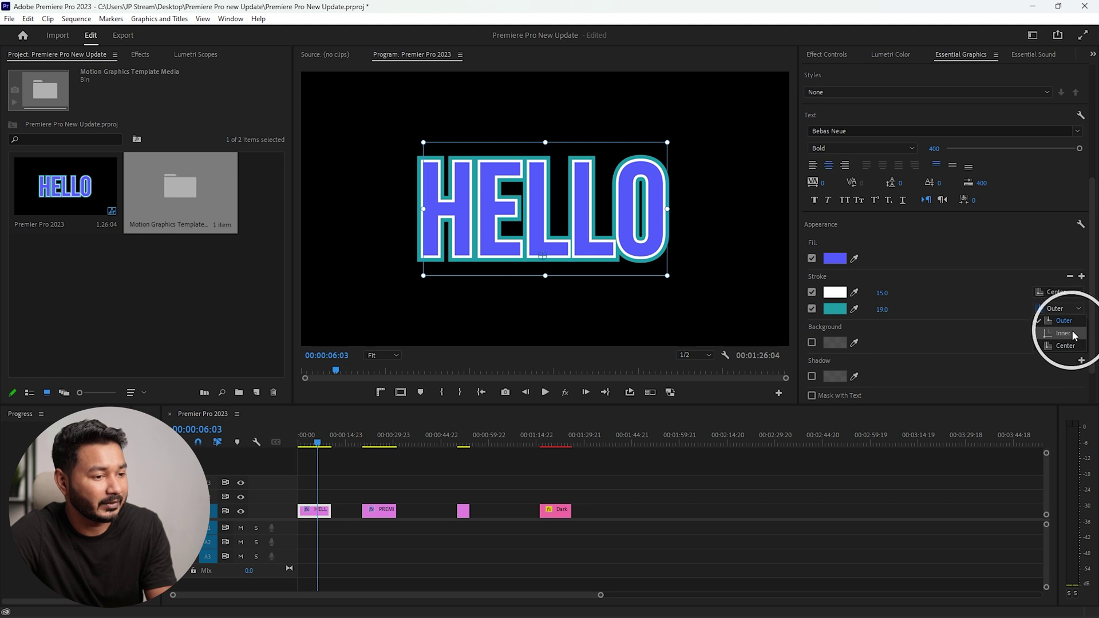
pyautogui.click(1063, 334)
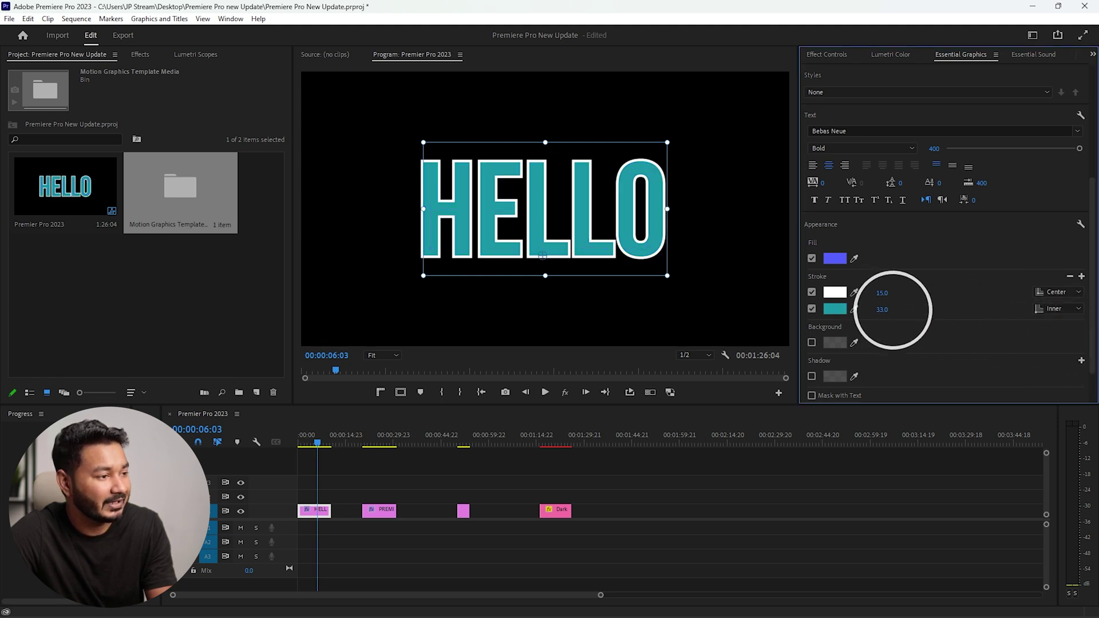
pyautogui.moveTo(894, 312); pyautogui.dragTo(877, 315)
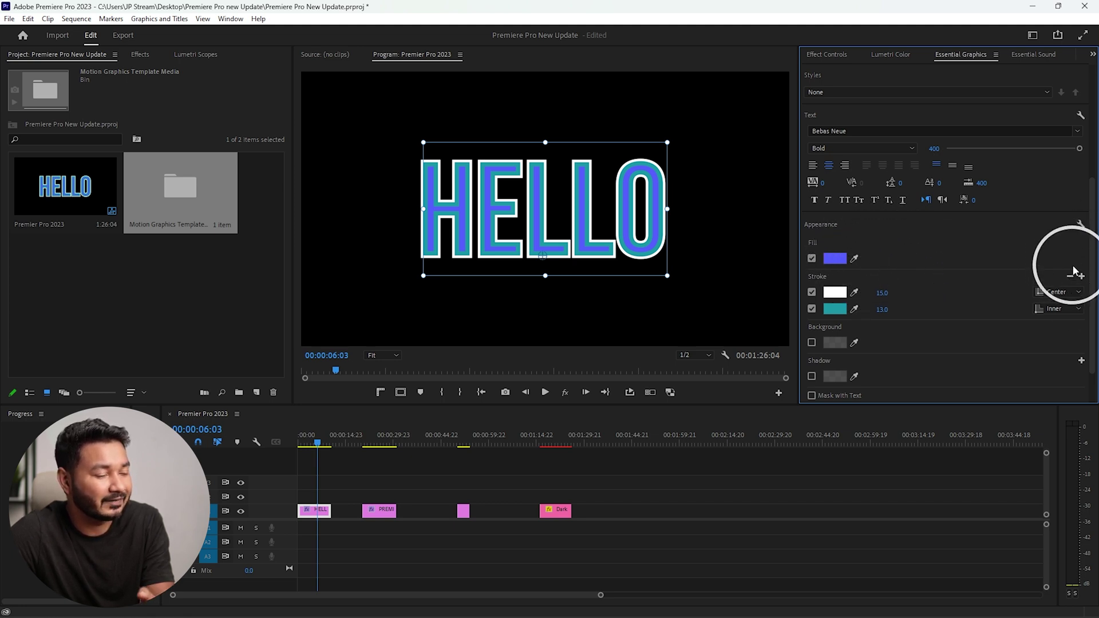
# Sample HELLO's fill colour with the eyedropper, first purple, then a near-black from the frame.
pyautogui.click(854, 258)
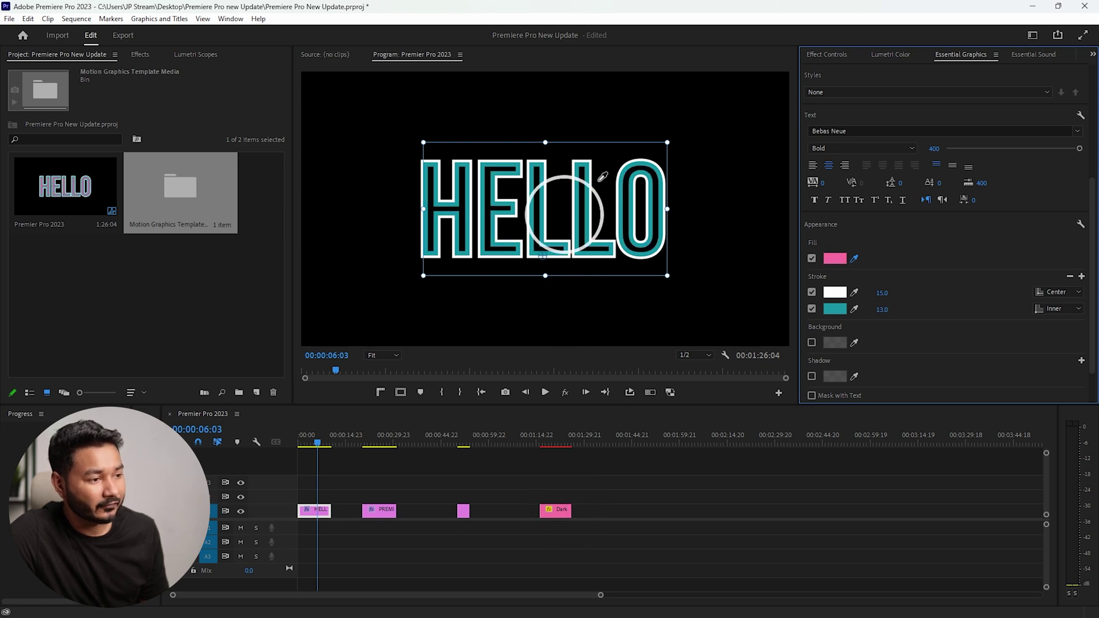
pyautogui.click(688, 454)
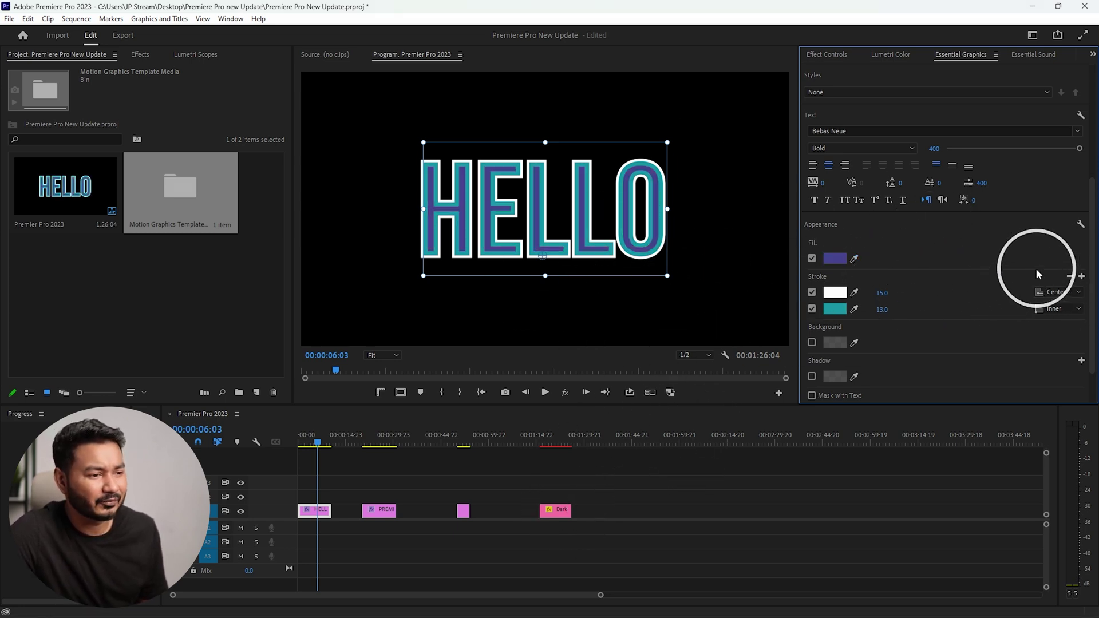
pyautogui.click(854, 259)
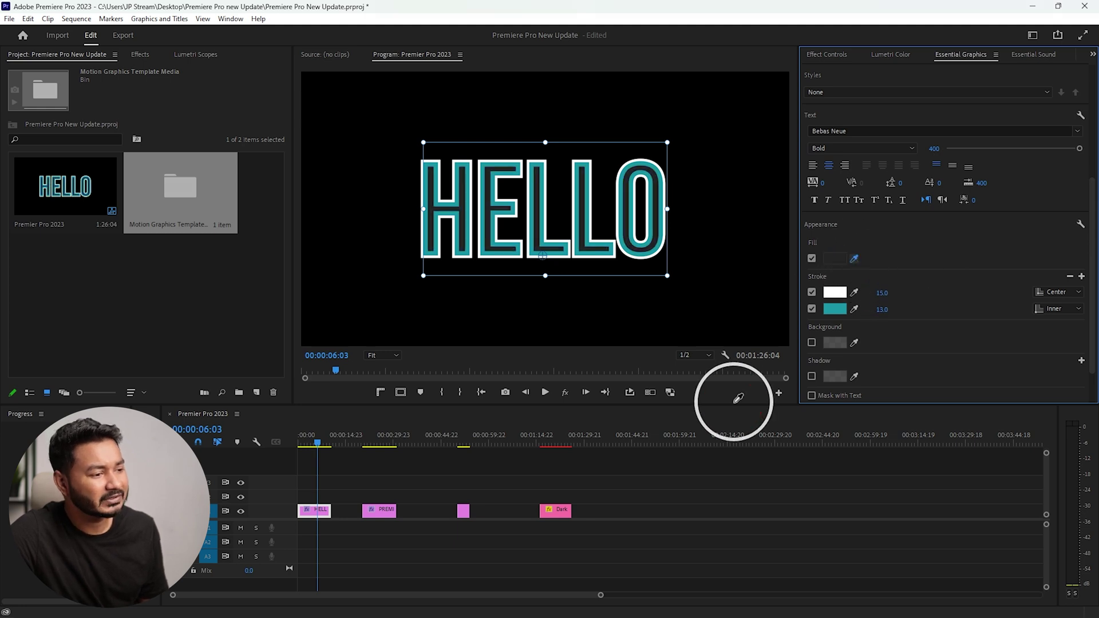
pyautogui.click(707, 417)
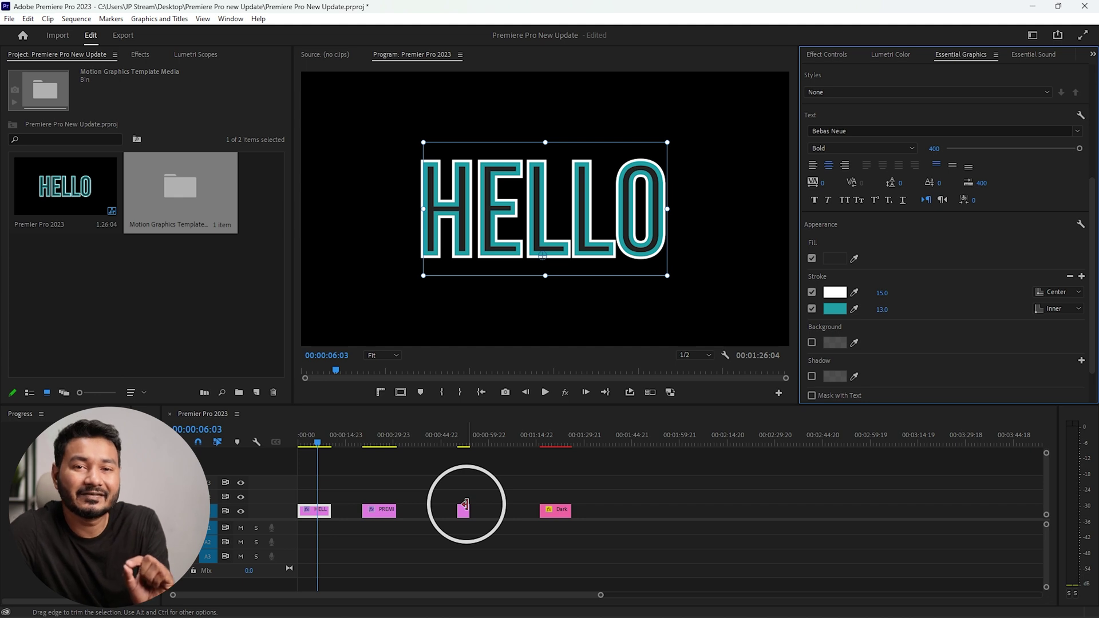
# Change the PREMIERE PRO title's fill from pink to yellow E3CD3B.
pyautogui.click(378, 438)
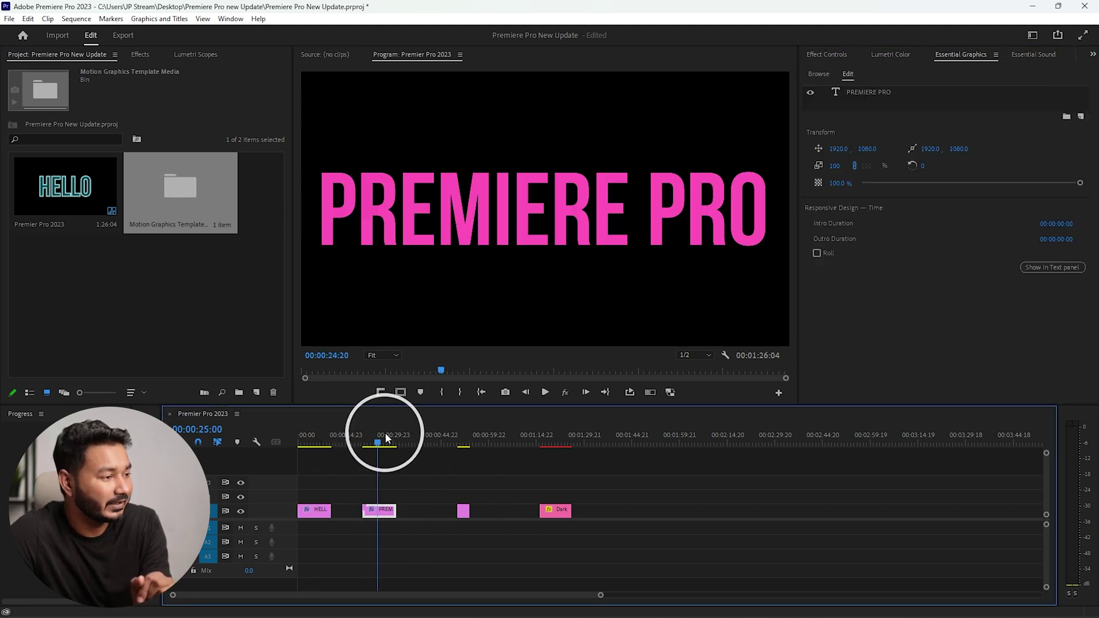
pyautogui.moveTo(386, 434)
pyautogui.mouseDown()
pyautogui.moveTo(582, 449)
pyautogui.moveTo(337, 476)
pyautogui.moveTo(351, 524)
pyautogui.moveTo(469, 517)
pyautogui.mouseUp()
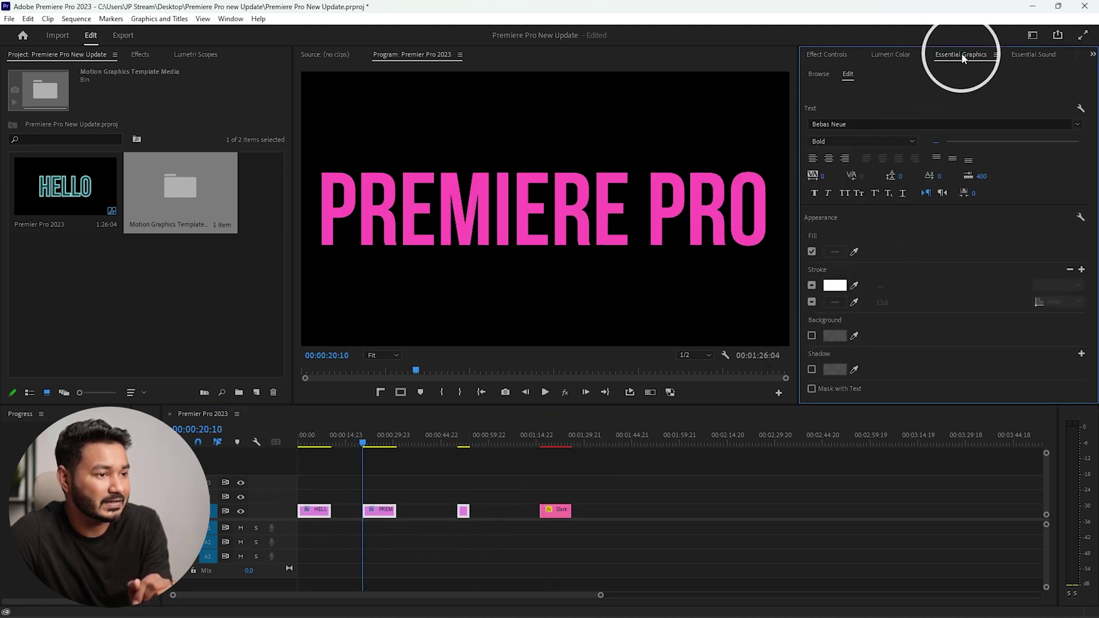
pyautogui.click(835, 252)
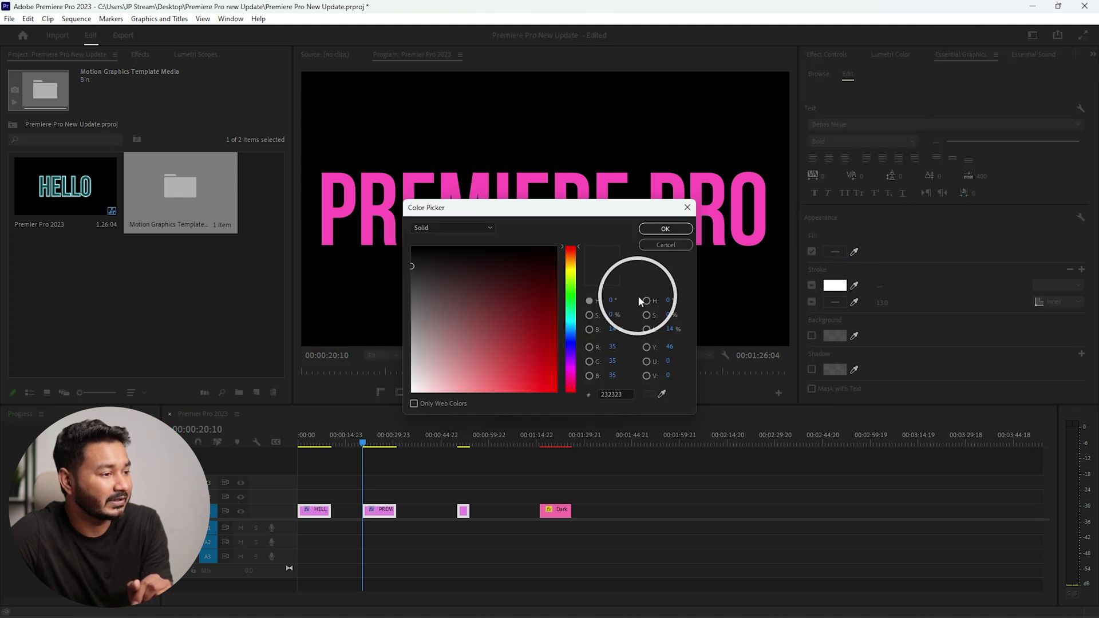
pyautogui.moveTo(570, 281); pyautogui.dragTo(575, 263)
pyautogui.click(526, 365)
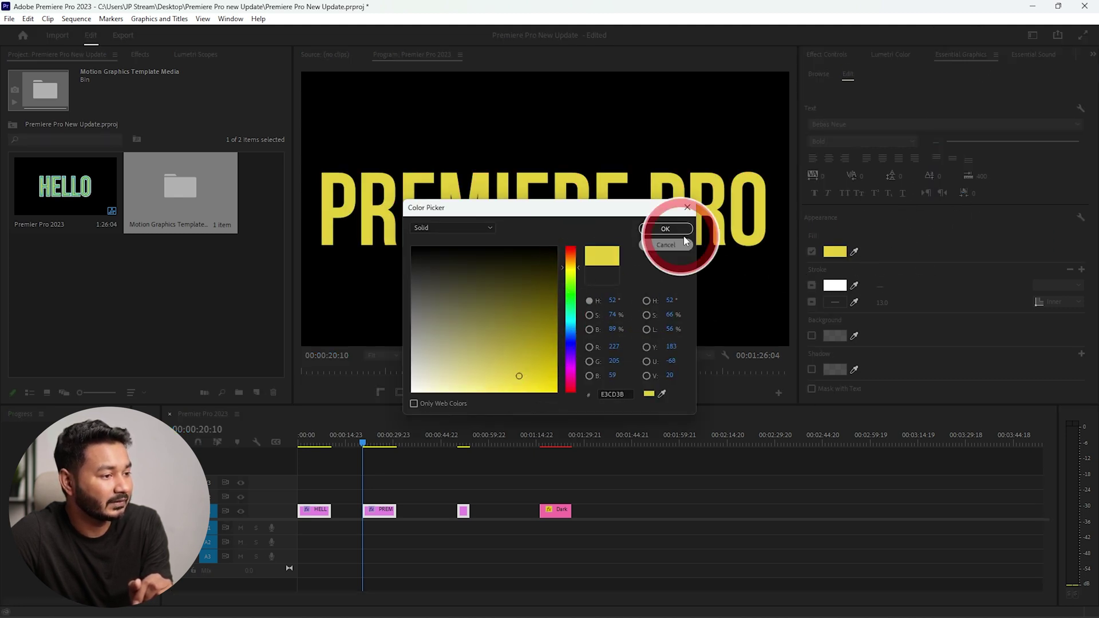
pyautogui.click(665, 229)
pyautogui.moveTo(405, 431); pyautogui.dragTo(464, 450)
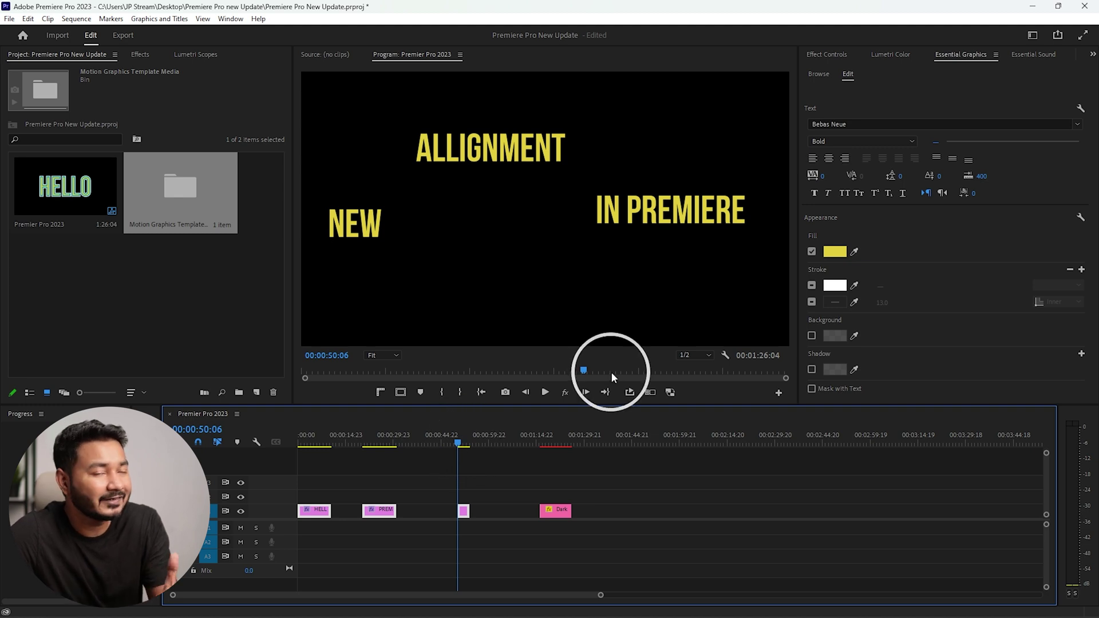
# Select the NEW, ALLIGNMENT and IN PREMIERE layers and bottom-align them using Align to Selection.
pyautogui.click(461, 511)
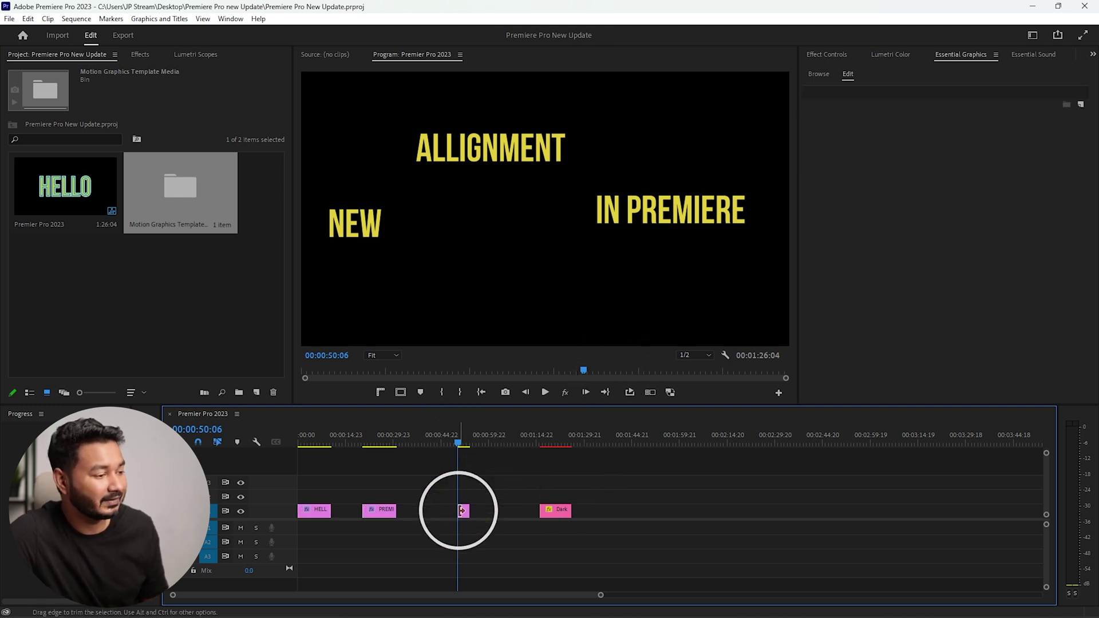
pyautogui.click(465, 514)
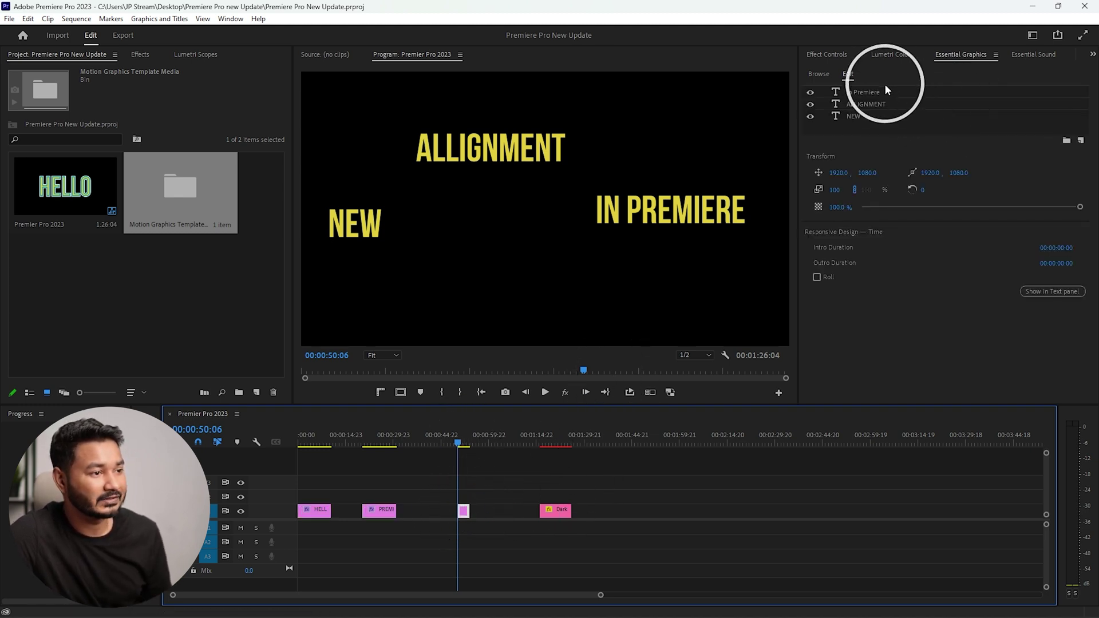
pyautogui.click(865, 92)
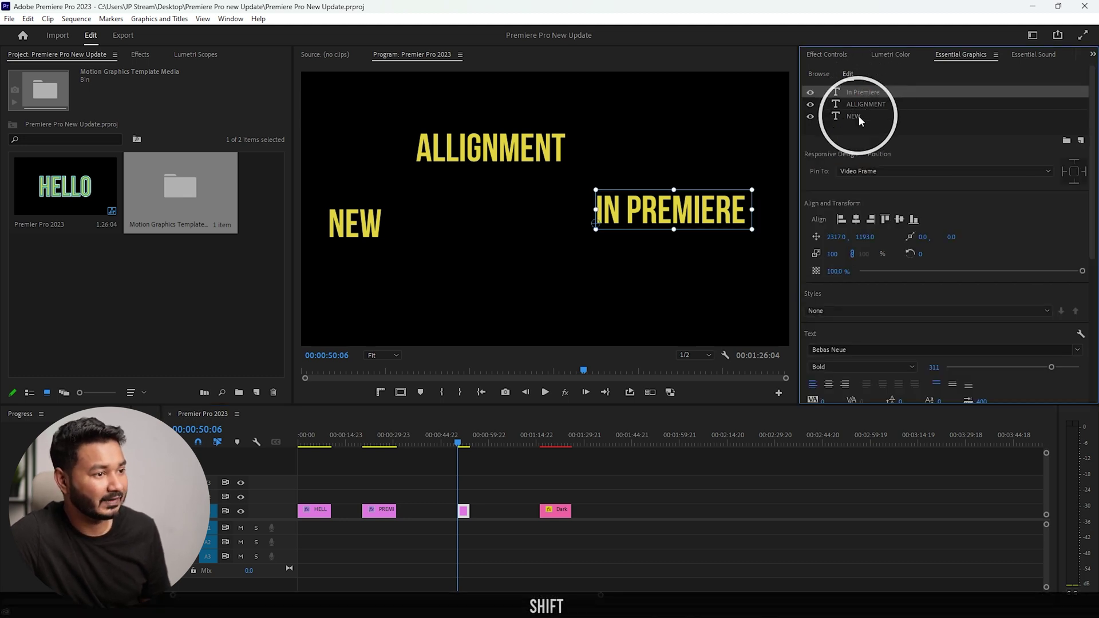
pyautogui.keyDown('shift'); pyautogui.click(859, 116); pyautogui.keyUp('shift')
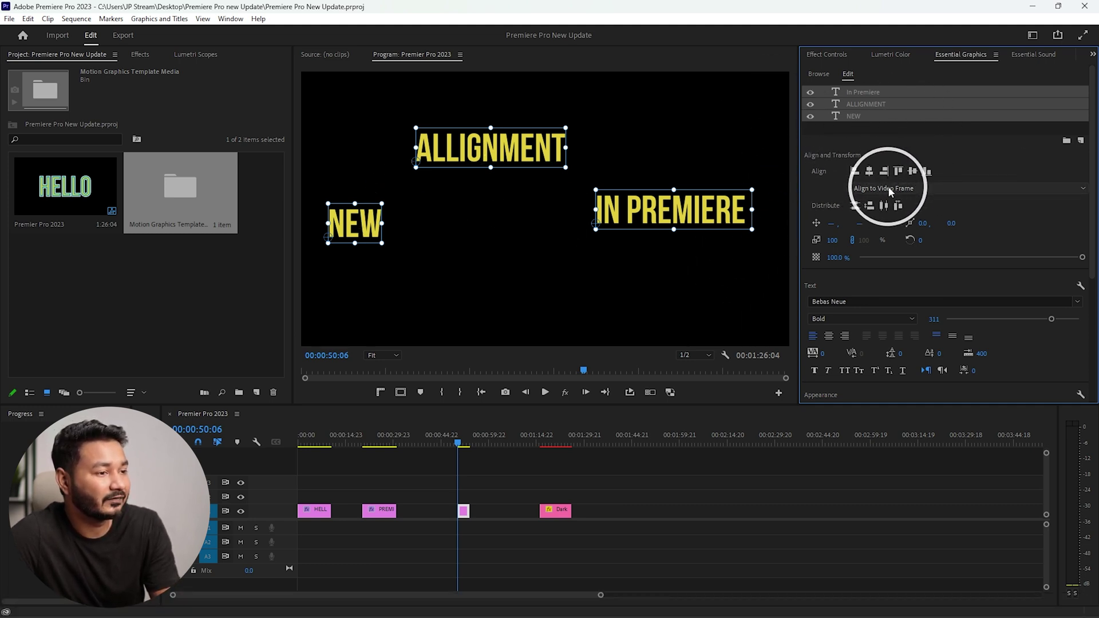
pyautogui.click(927, 189)
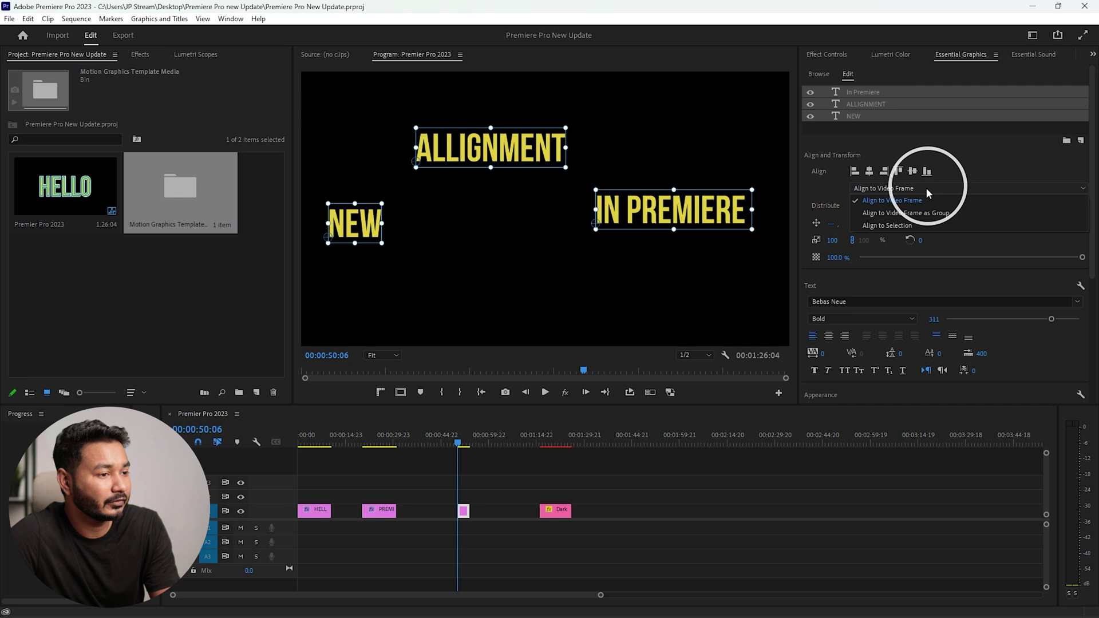
pyautogui.click(881, 225)
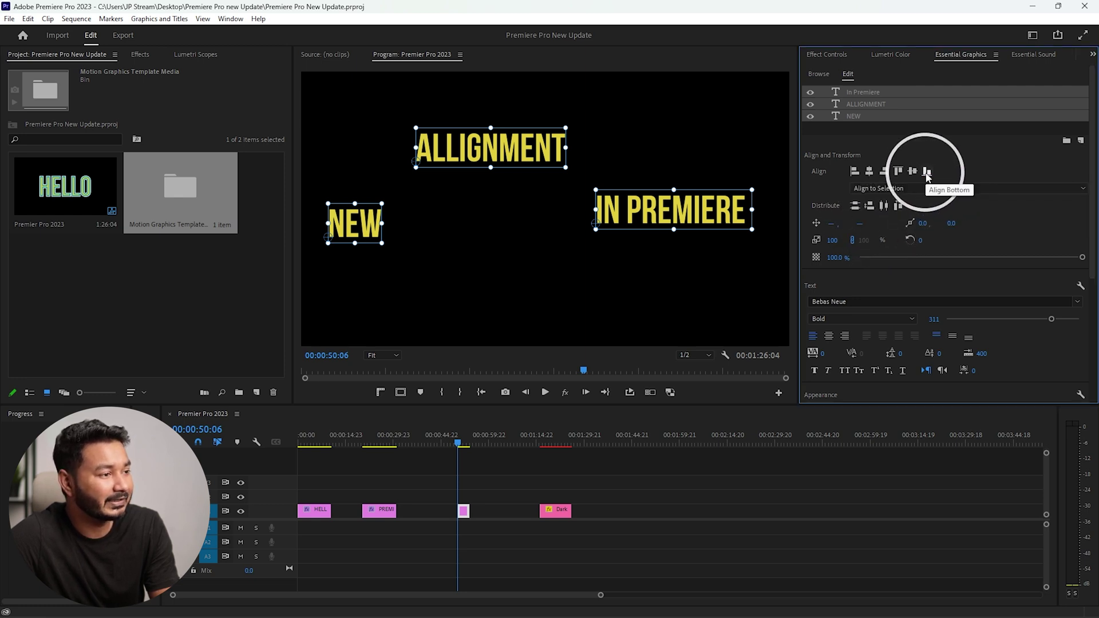
pyautogui.click(927, 171)
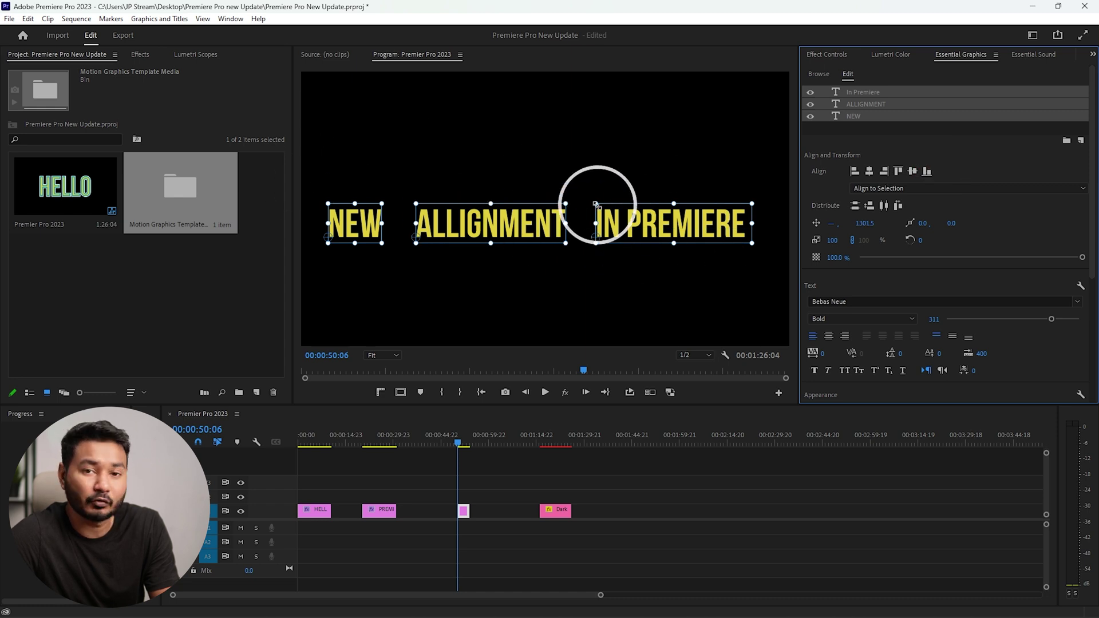
# Switch to Align to Video Frame as Group and bottom-align the three-title row.
pyautogui.click(922, 189)
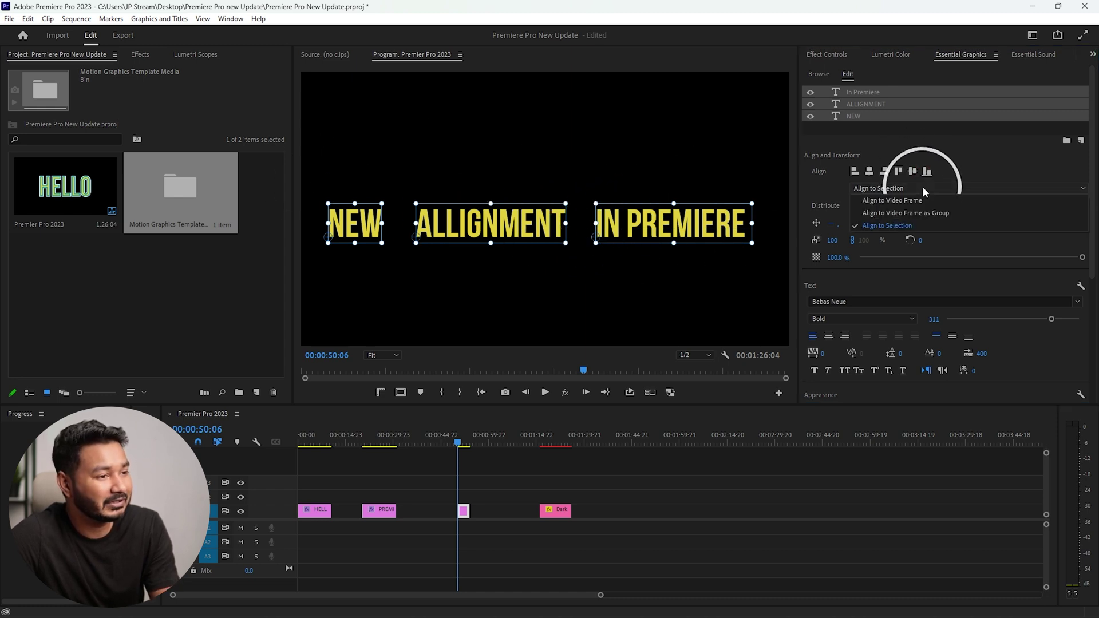
pyautogui.click(893, 200)
pyautogui.click(899, 207)
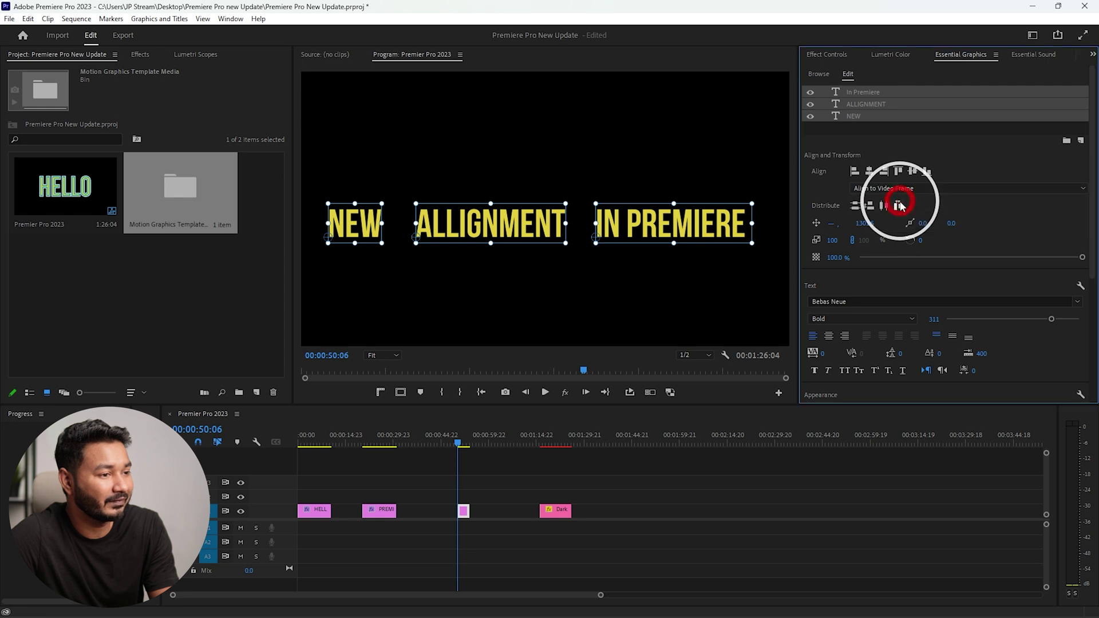
pyautogui.hotkey('ctrl', 'z')
pyautogui.click(914, 172)
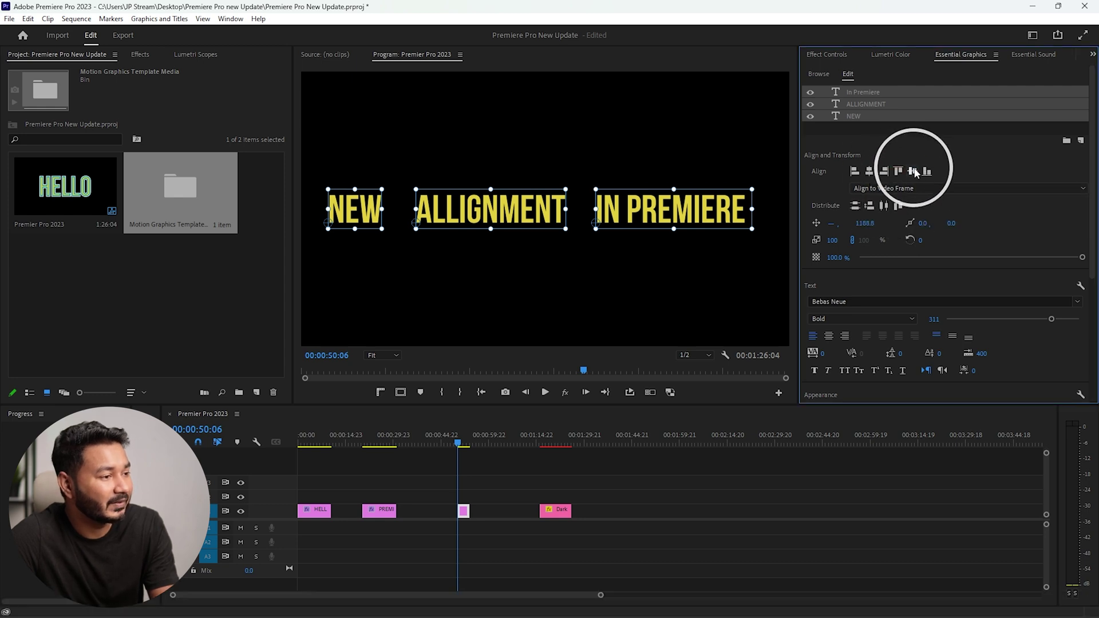
pyautogui.click(891, 188)
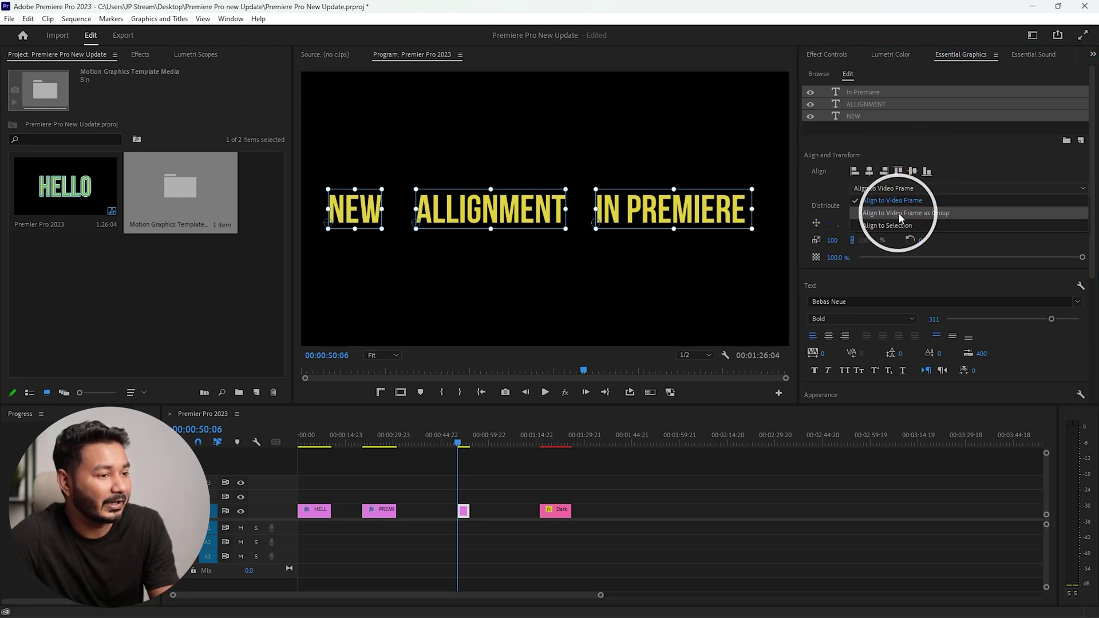
pyautogui.click(930, 213)
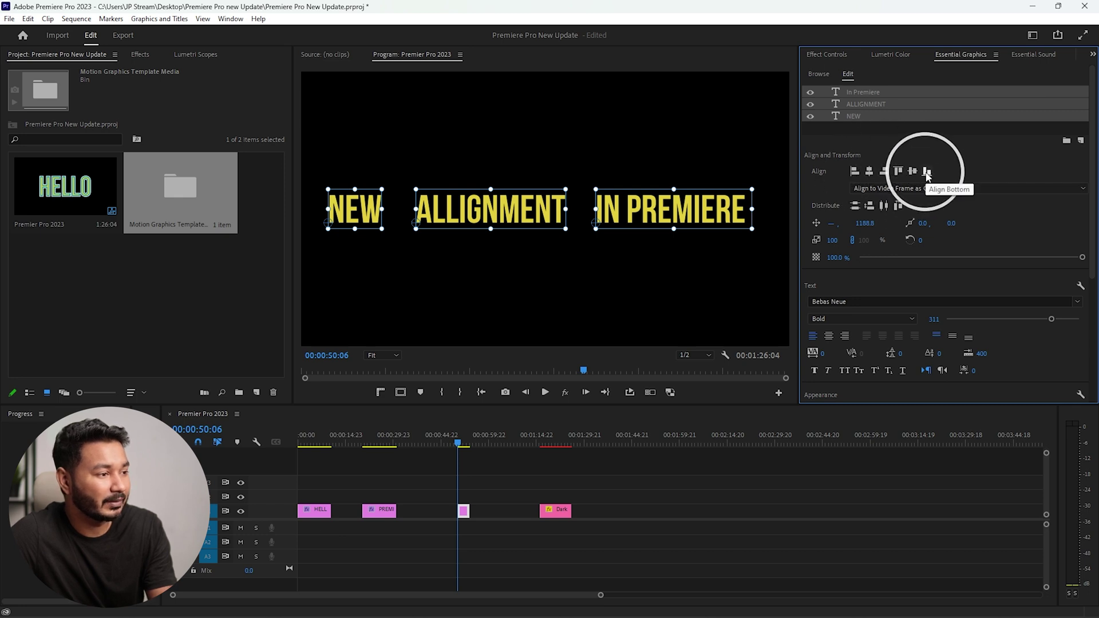
pyautogui.click(927, 172)
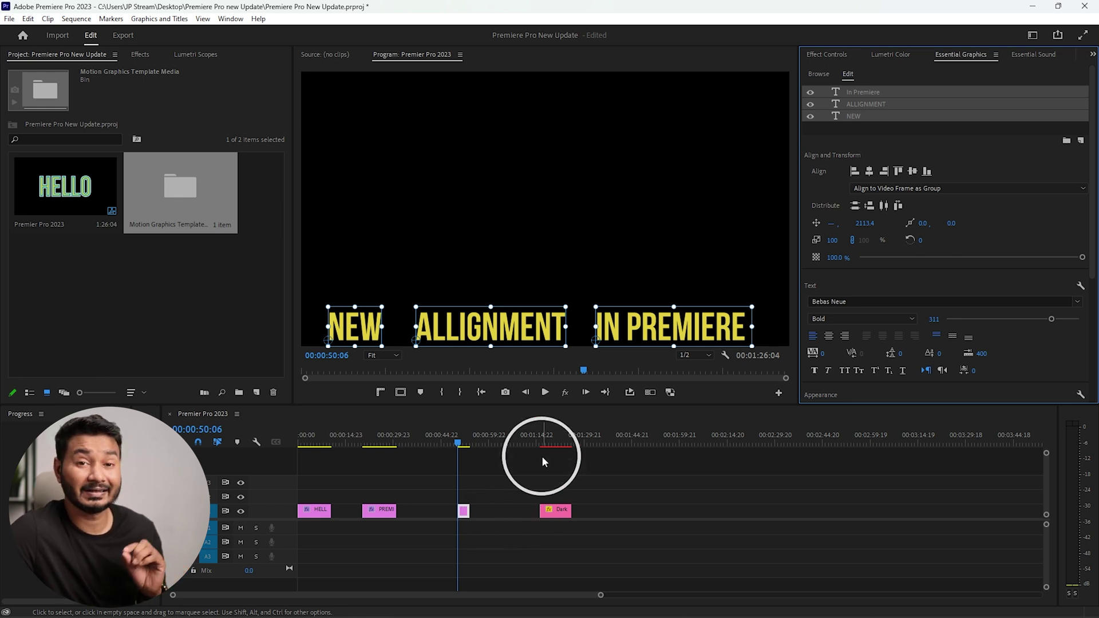
# Play back the subscribe graphic animation in the sequence.
pyautogui.moveTo(529, 436); pyautogui.dragTo(547, 440)
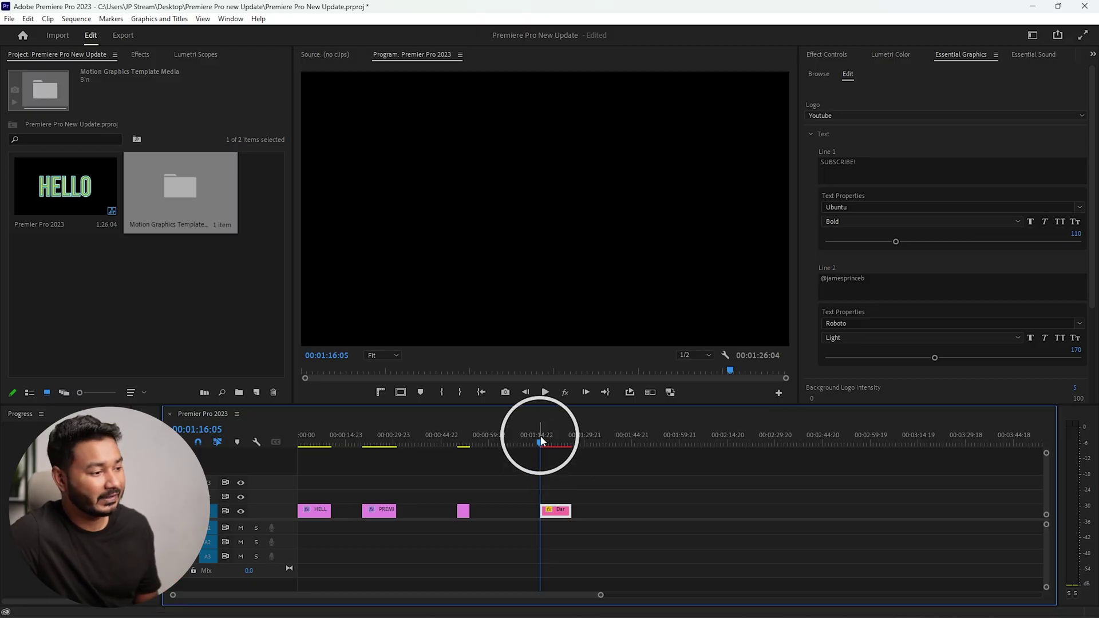
pyautogui.press('space')
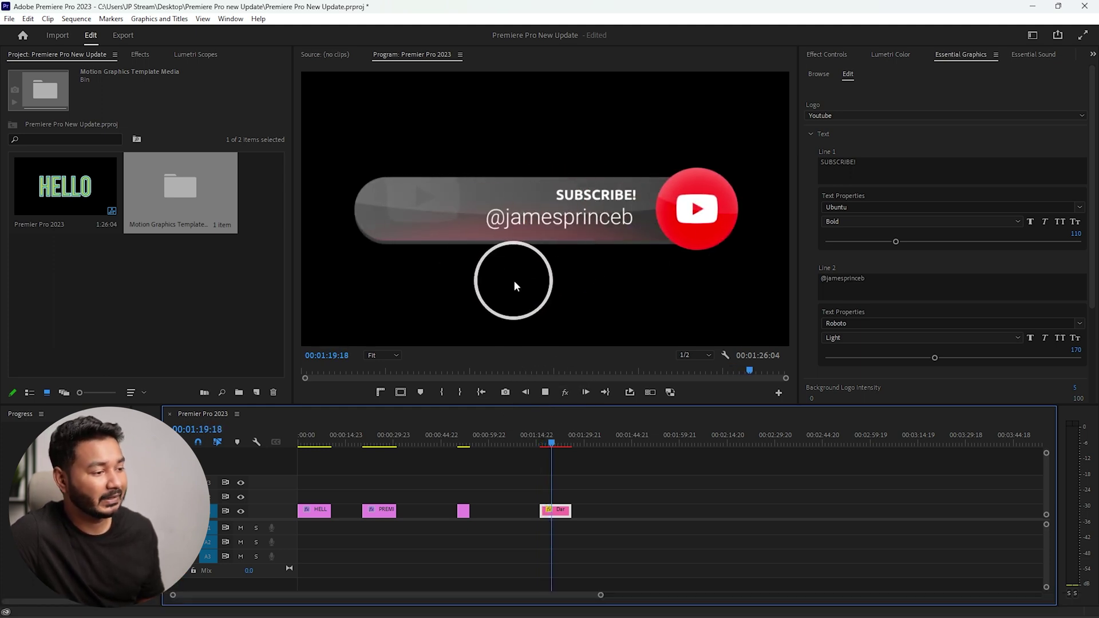
pyautogui.press('space')
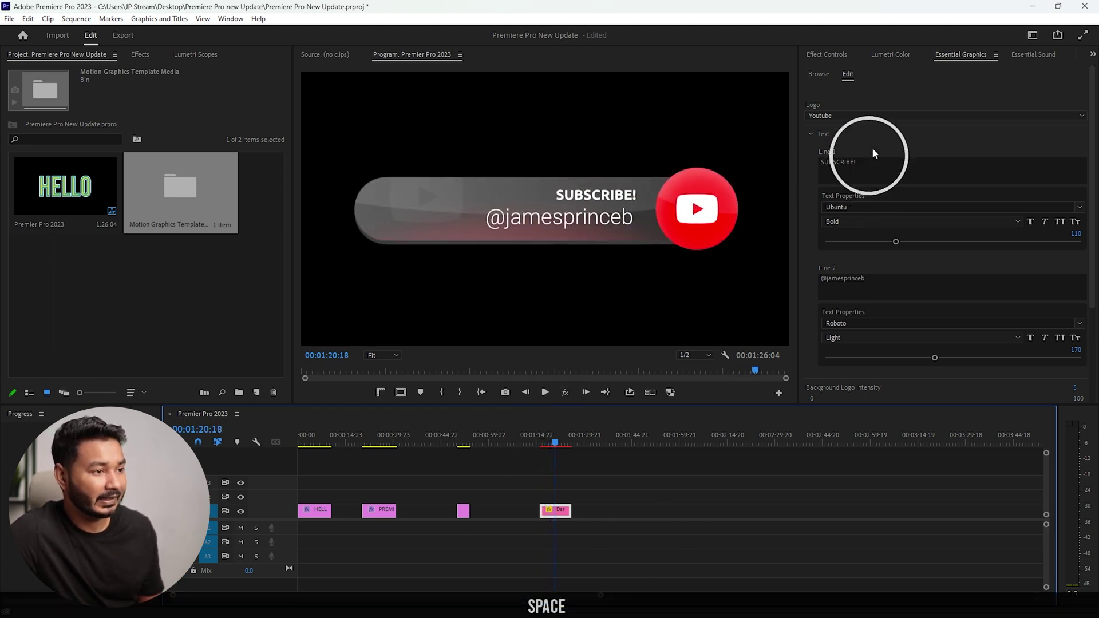
# Place the Title 01 motion graphics template after the subscribe graphic and play it.
pyautogui.click(822, 75)
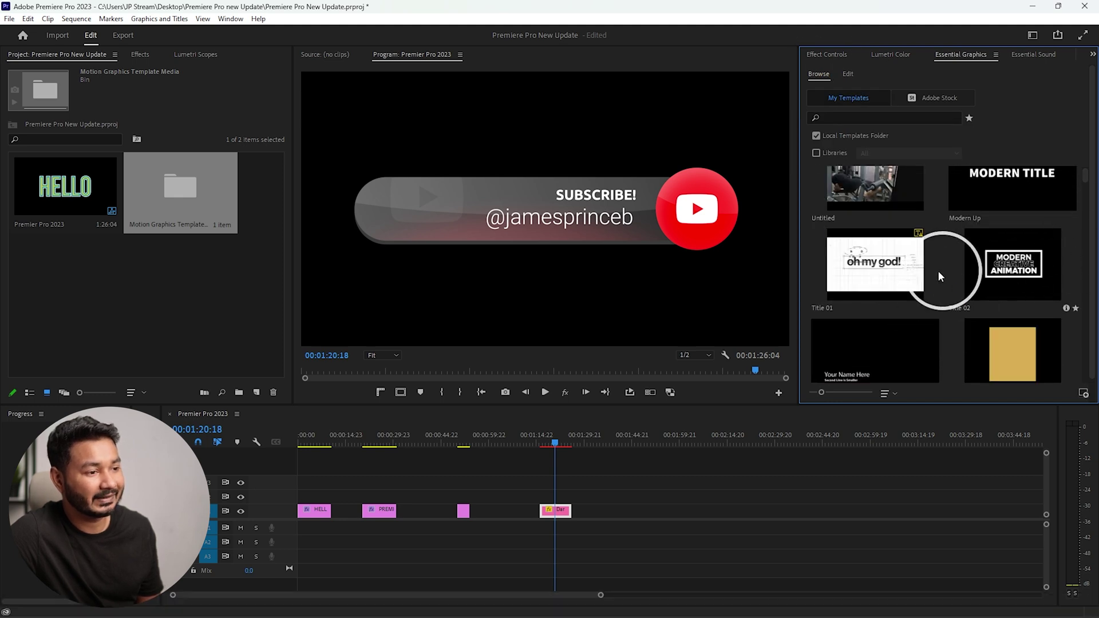
pyautogui.moveTo(838, 344); pyautogui.dragTo(628, 511)
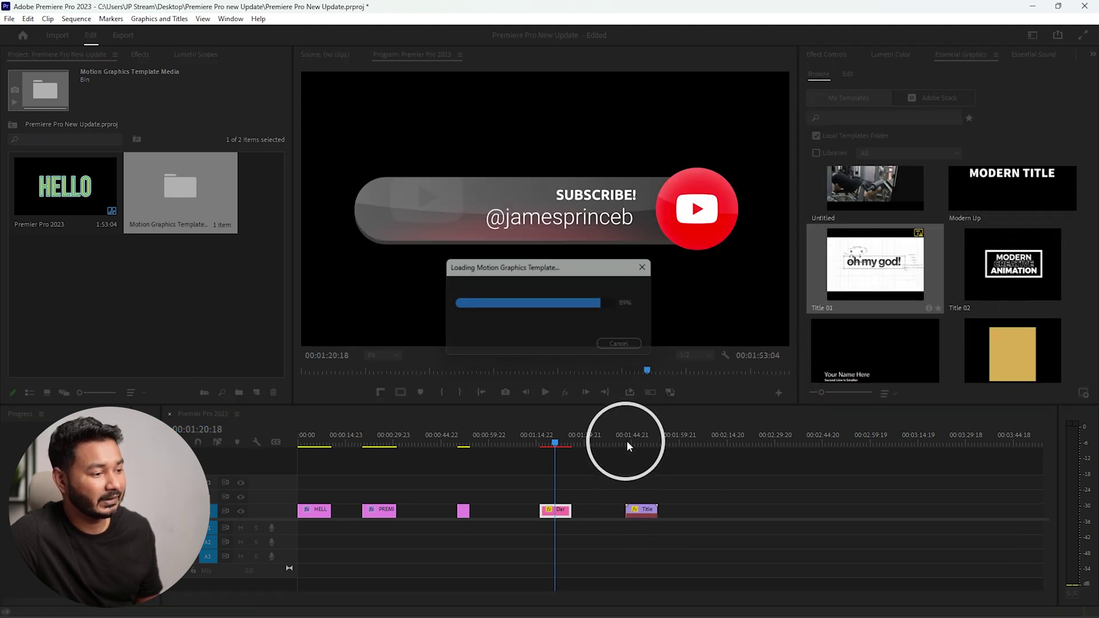
pyautogui.click(626, 442)
pyautogui.press('space')
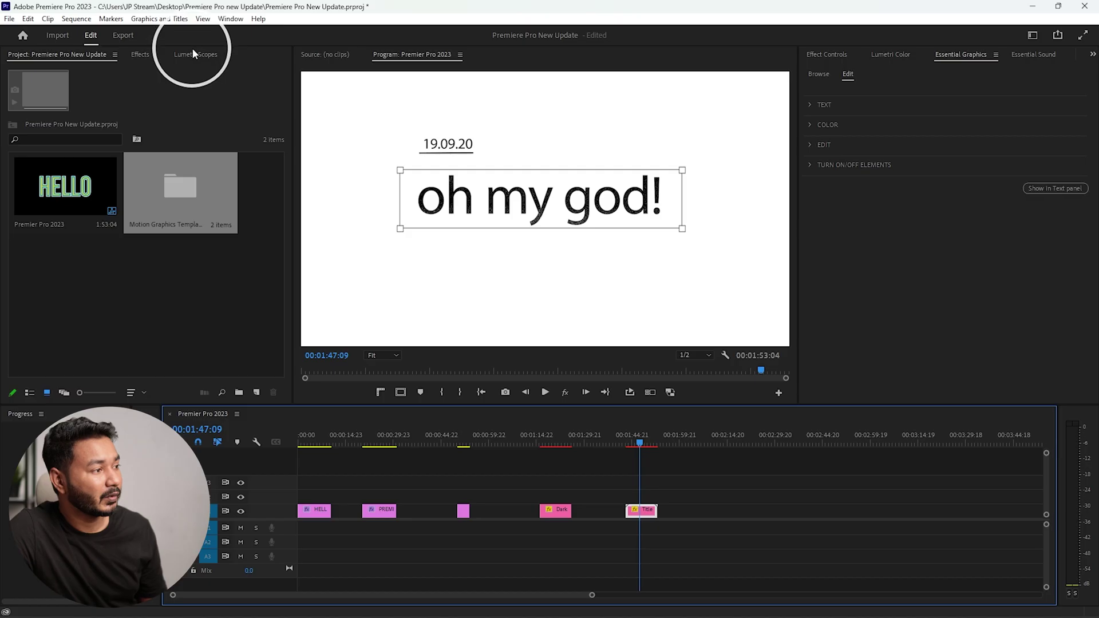
pyautogui.click(192, 53)
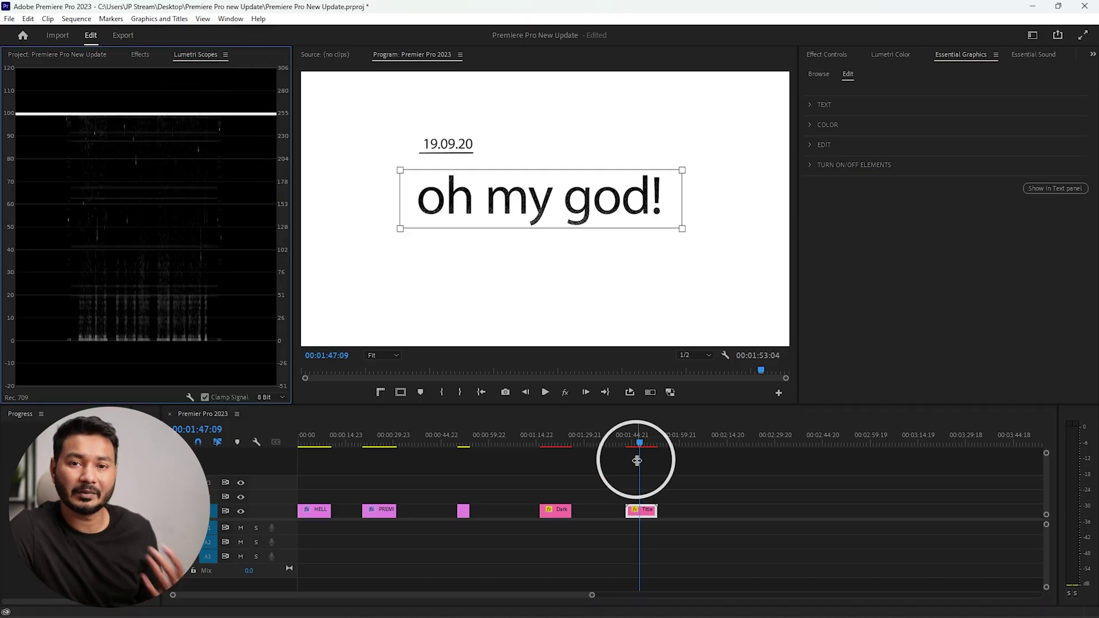